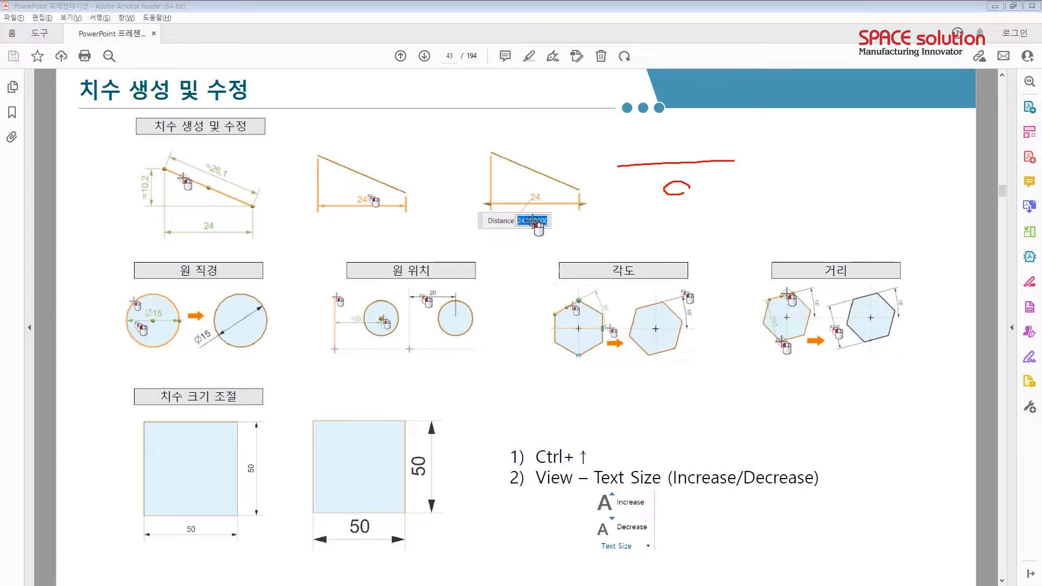
drag(617, 166, 618, 205)
drag(736, 160, 739, 195)
key(Escape)
mouse_move(165, 169)
mouse_down()
mouse_move(237, 198)
mouse_move(202, 179)
mouse_move(219, 163)
mouse_move(224, 183)
mouse_move(167, 195)
mouse_up()
mouse_move(212, 242)
mouse_down()
mouse_move(197, 210)
mouse_move(224, 230)
mouse_up()
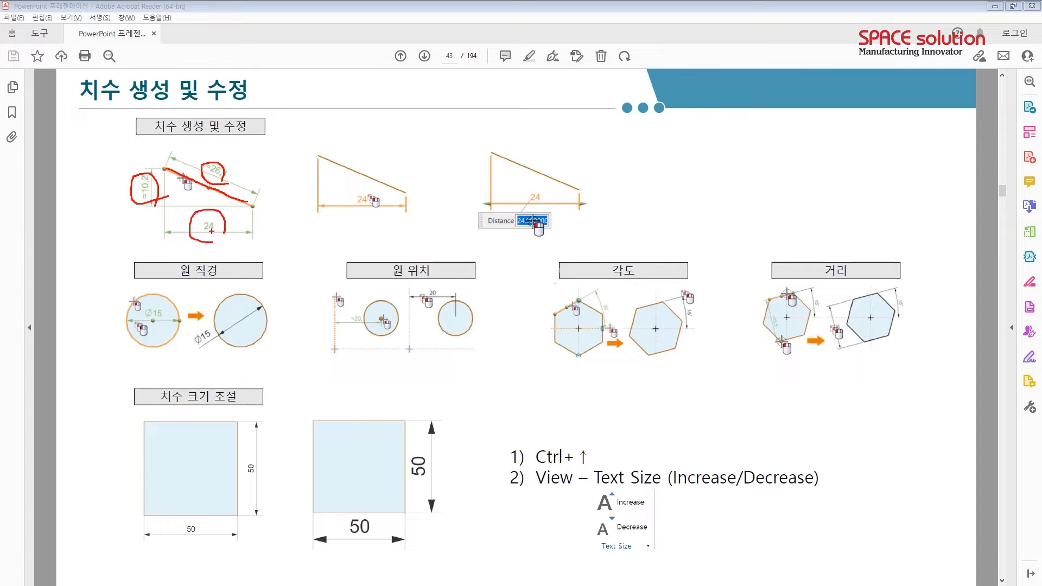
drag(363, 211, 361, 211)
key(Escape)
key(ctrl+2)
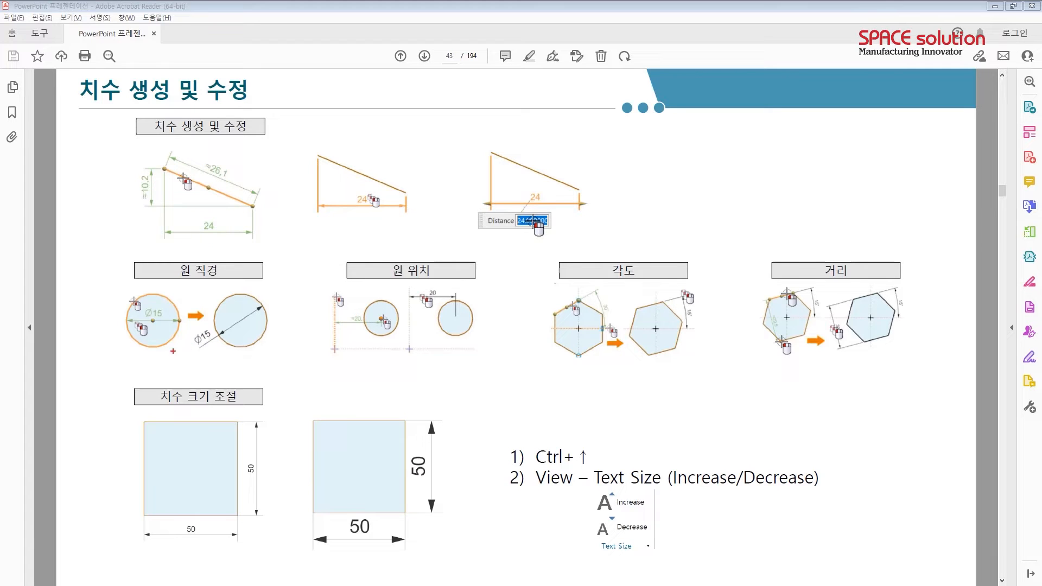
mouse_move(144, 349)
mouse_down()
mouse_move(117, 302)
mouse_move(150, 290)
mouse_move(177, 345)
mouse_move(152, 352)
mouse_up()
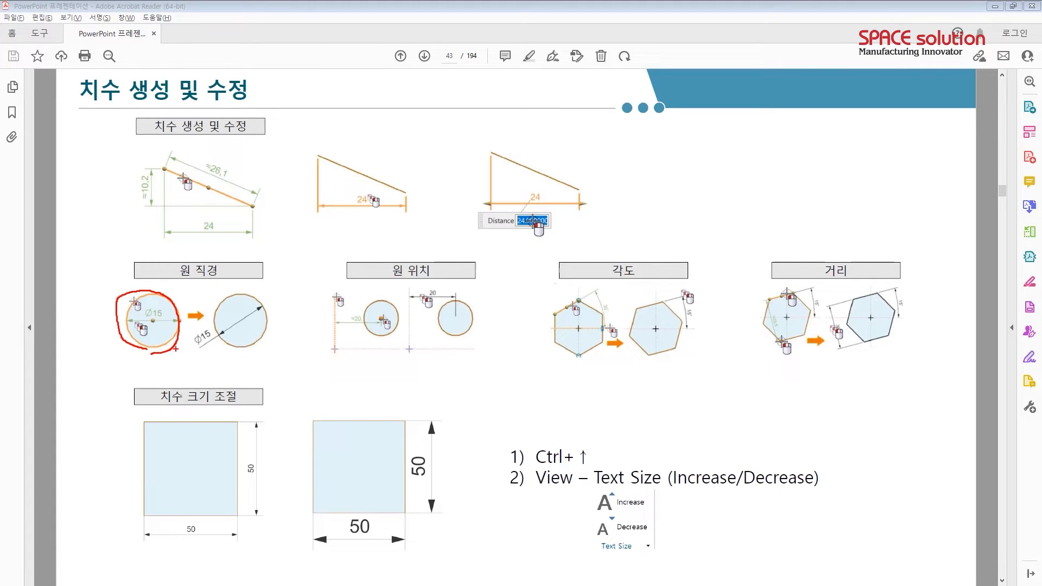
mouse_move(195, 345)
mouse_down()
mouse_move(192, 325)
mouse_move(217, 340)
mouse_up()
drag(333, 293, 337, 354)
drag(411, 290, 406, 362)
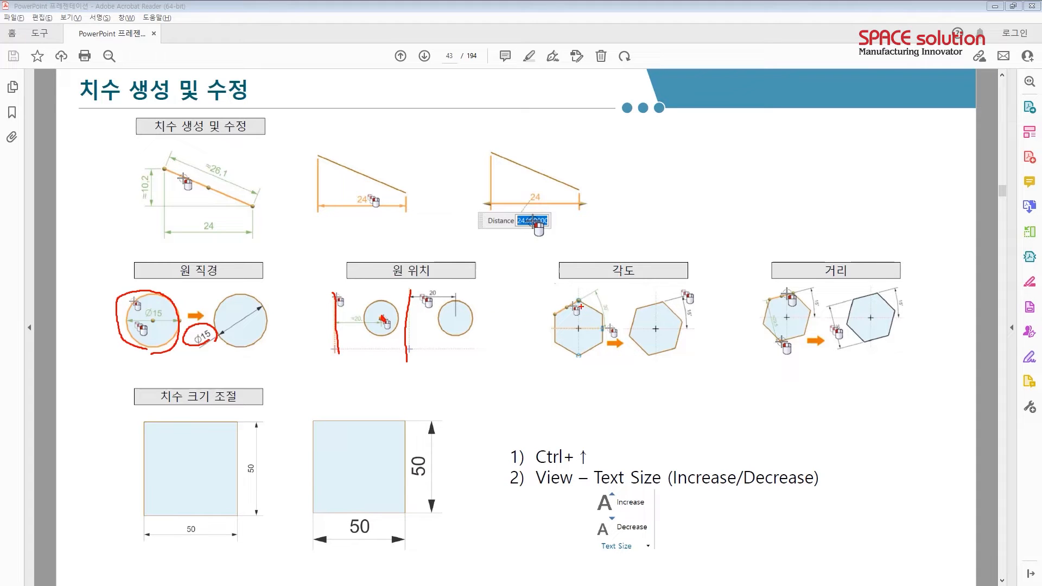
drag(696, 324, 693, 329)
mouse_move(173, 513)
mouse_down()
mouse_move(205, 513)
mouse_move(184, 539)
mouse_move(195, 515)
mouse_move(199, 540)
mouse_up()
key(Escape)
key(ctrl+2)
drag(534, 467, 597, 467)
key(Escape)
mouse_move(531, 467)
mouse_down()
mouse_move(576, 463)
mouse_move(595, 442)
mouse_move(585, 465)
mouse_up()
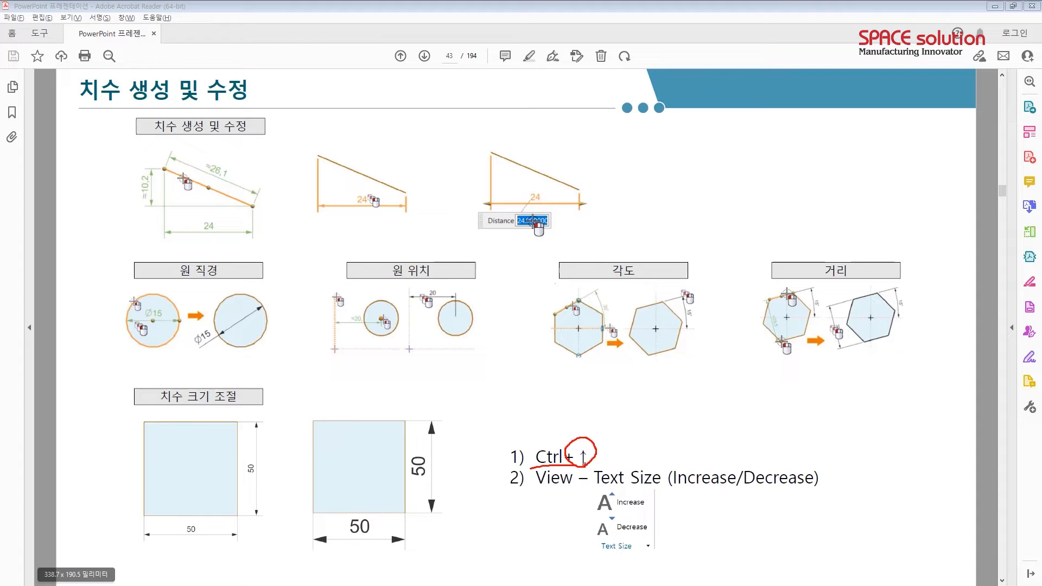
drag(536, 493, 665, 492)
key(Escape)
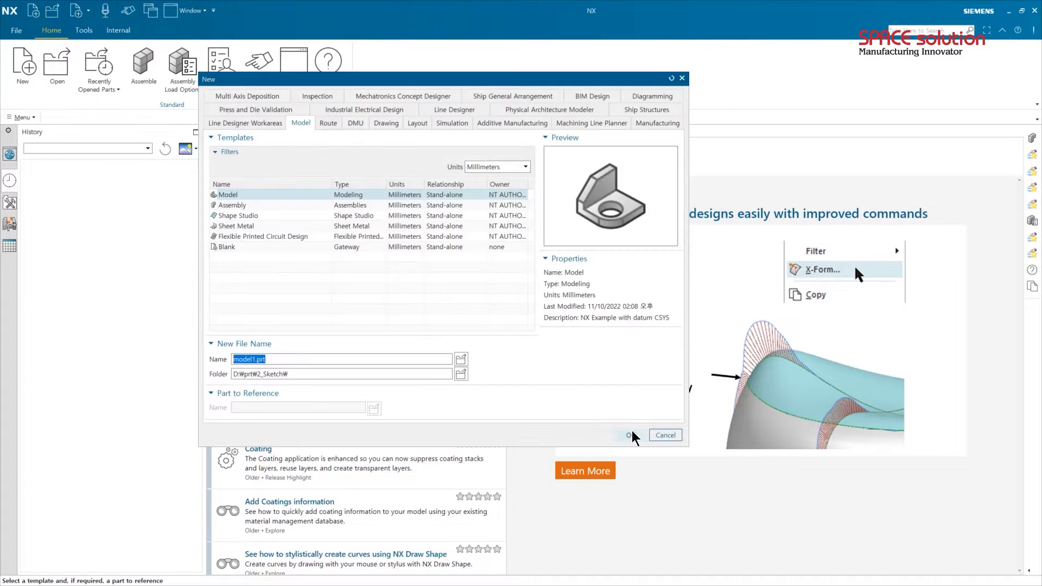
Create the millimetre Model part model1.prt in the 2_Sketch folder and start a sketch on the default plane
click(630, 434)
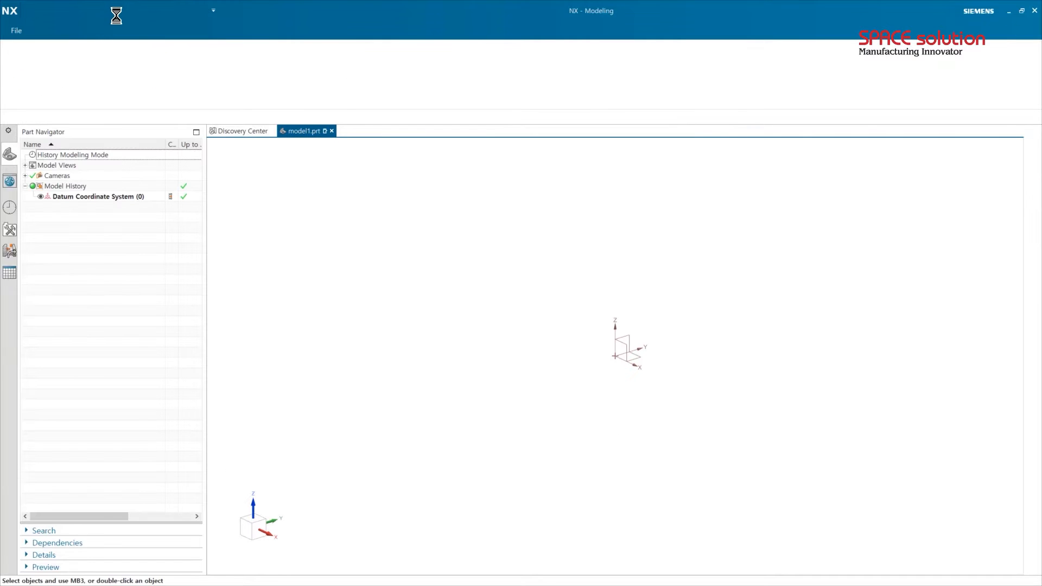
middle_click(867, 374)
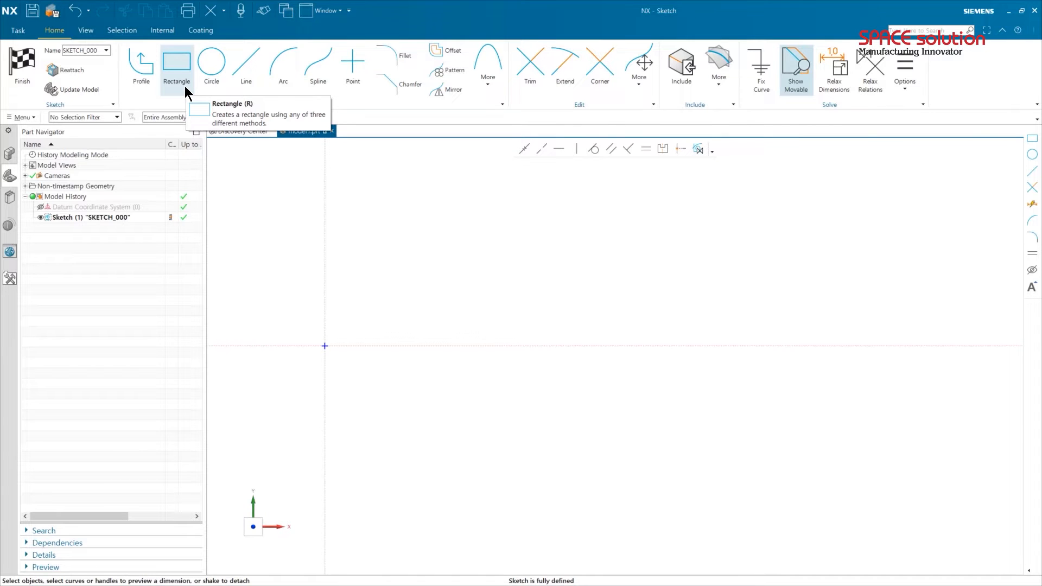
Sketch a rectangle about 475 mm wide from the origin and a separate similar rectangle beside it, both standing on the horizontal axis
click(184, 86)
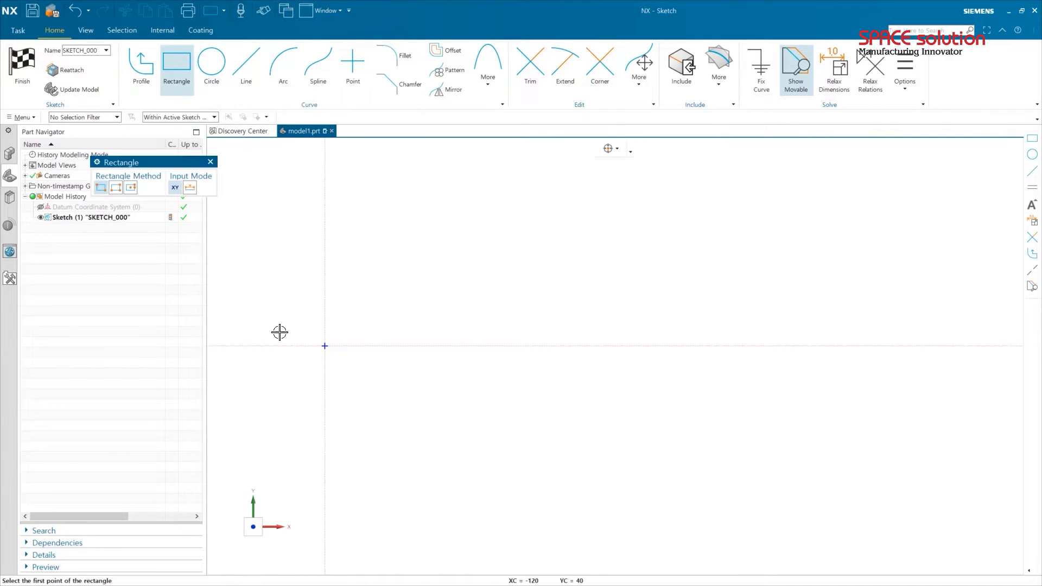
click(325, 346)
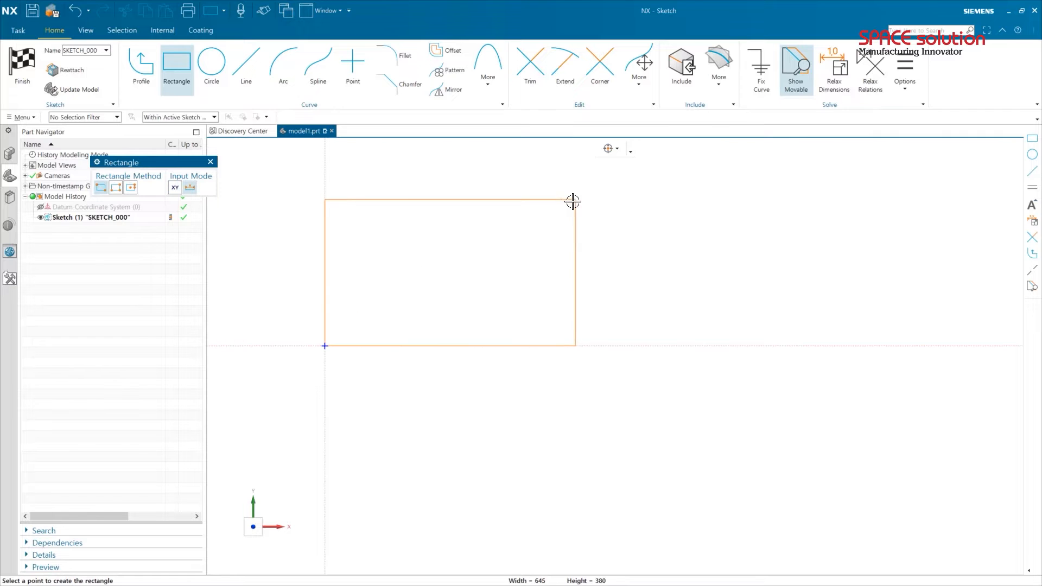
click(508, 213)
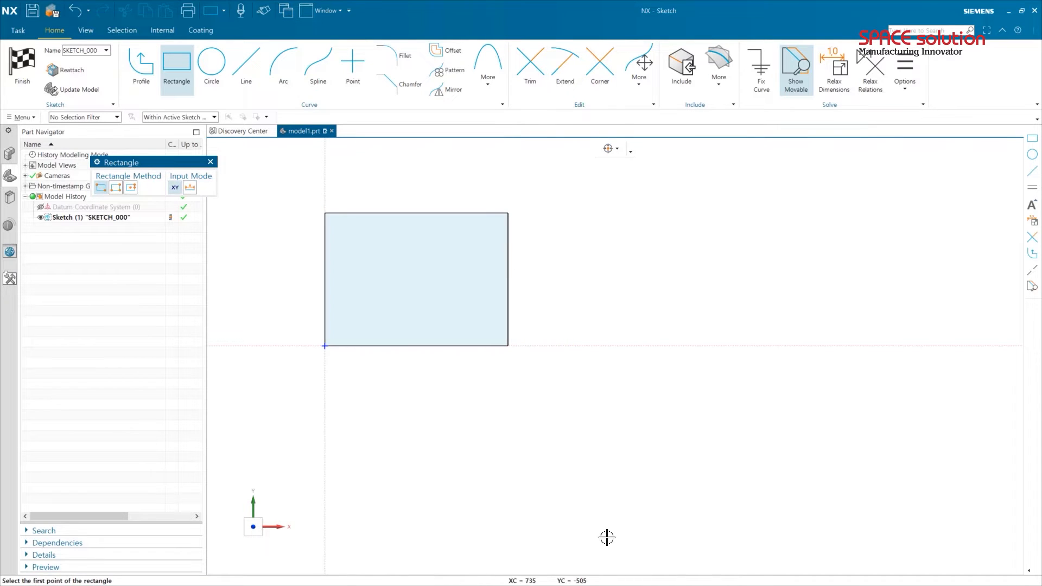
click(580, 347)
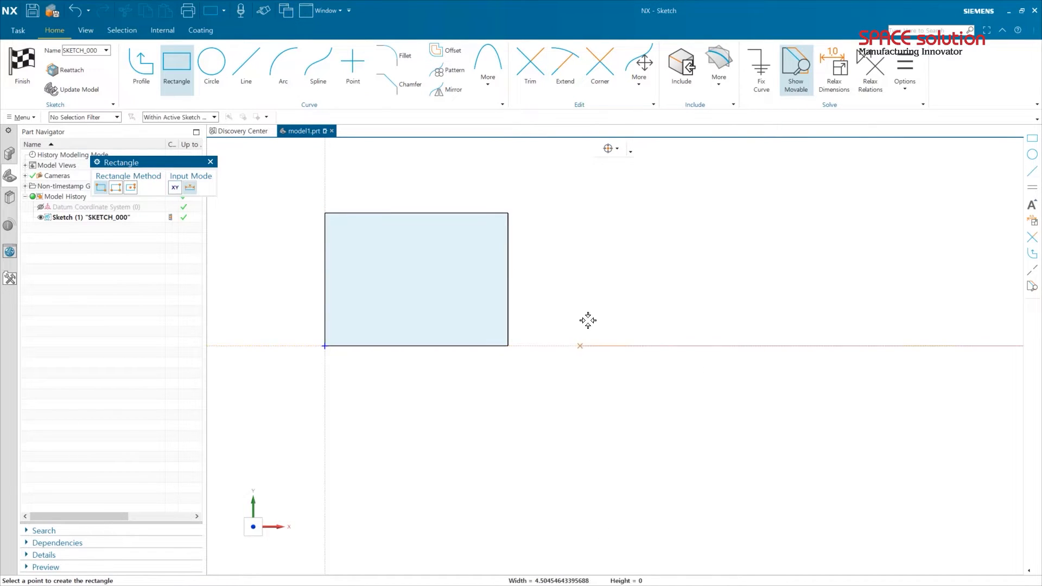
click(775, 205)
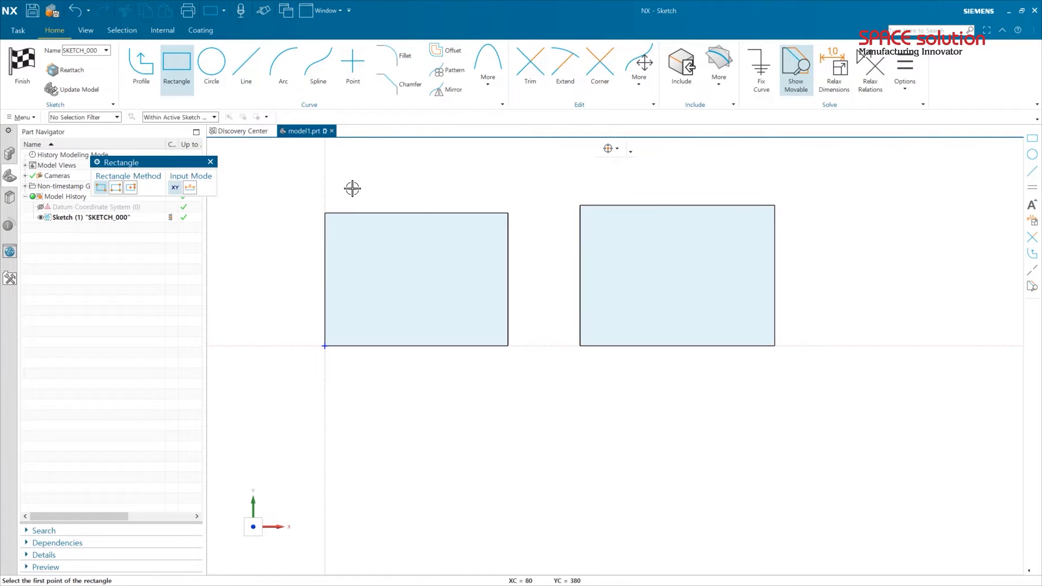
click(211, 162)
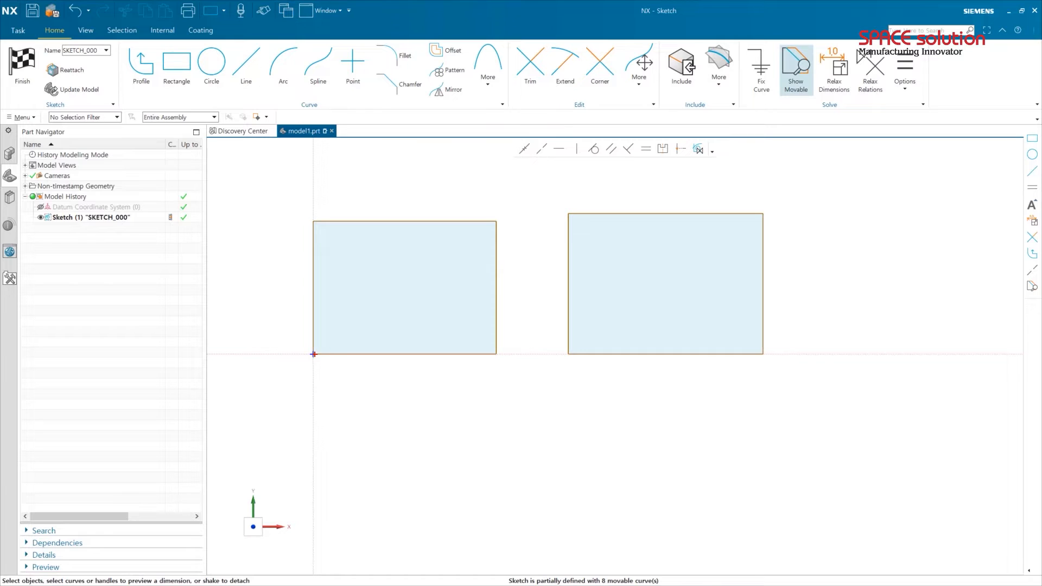
drag(313, 354, 509, 357)
mouse_move(507, 217)
mouse_down()
mouse_move(543, 218)
mouse_move(532, 273)
mouse_move(539, 387)
mouse_move(547, 371)
mouse_up()
key(Escape)
Dimension the lower edge of the rectangle at the origin as 300 mm and scale the entire sketch accordingly
click(345, 355)
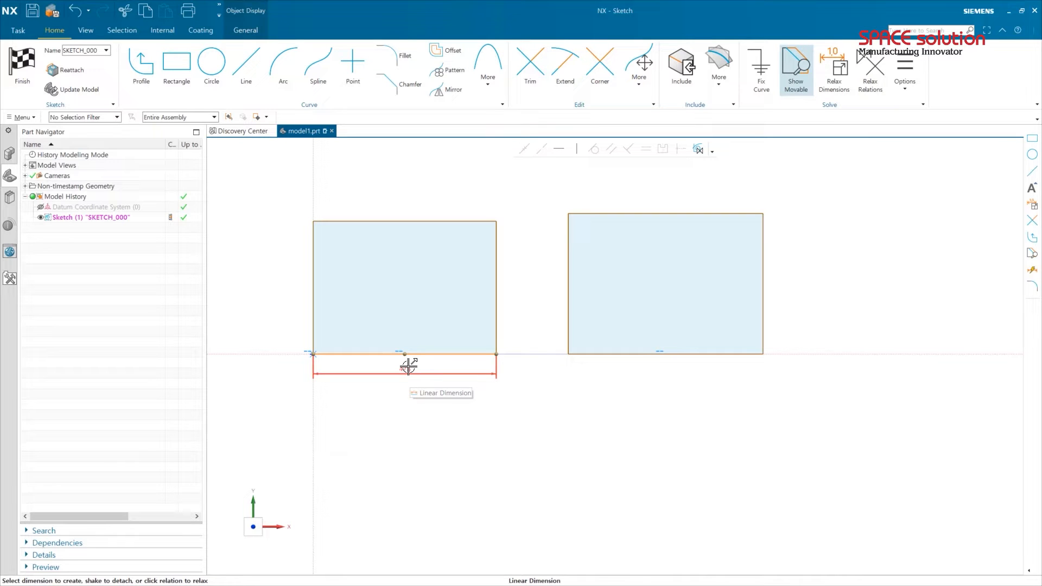
double_click(409, 372)
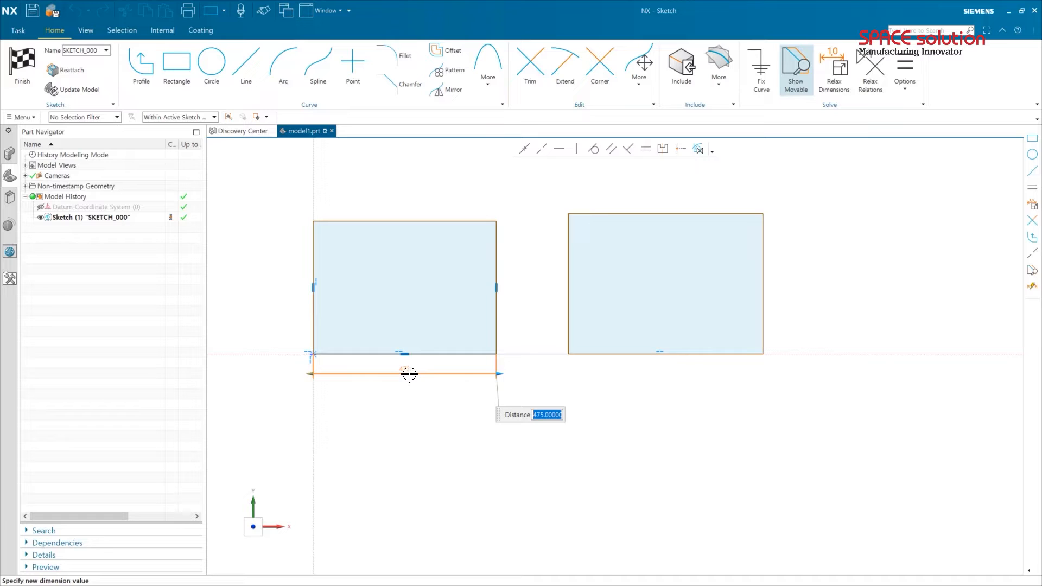
text(300)
key(Return)
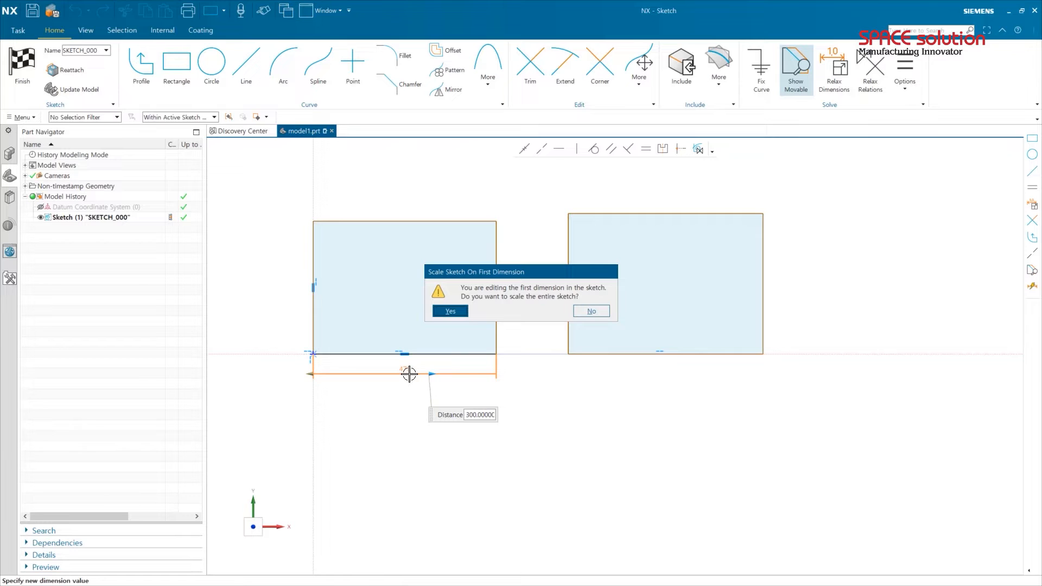
click(447, 313)
scroll(368, 380, up, 5)
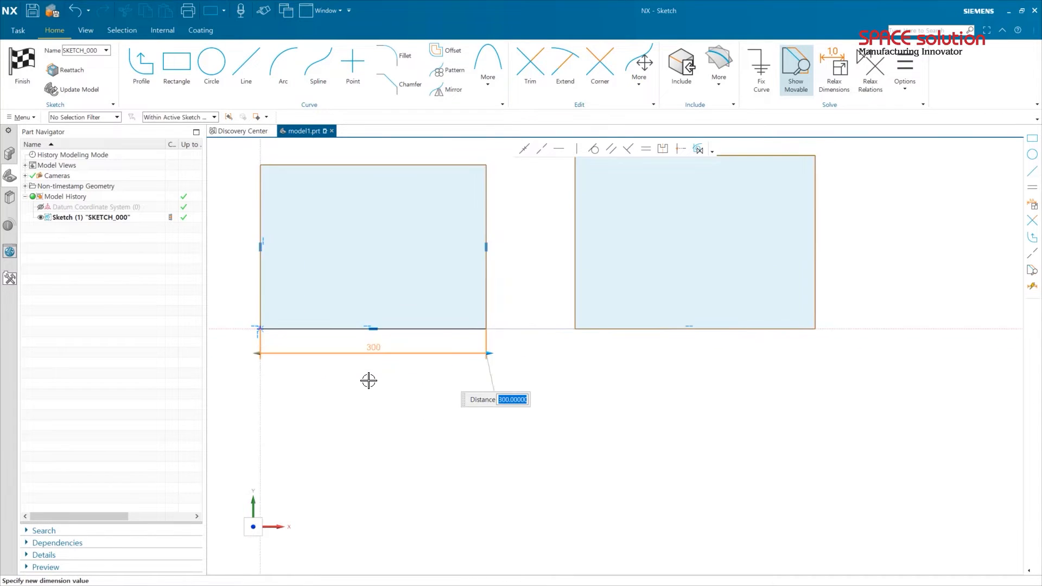
shift+middle_drag(397, 402, 407, 412)
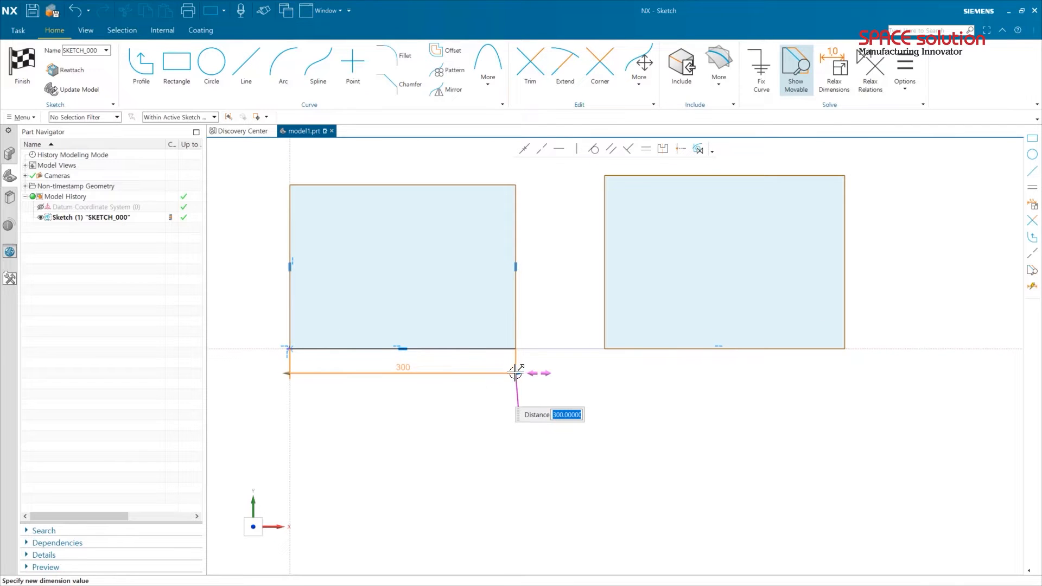
Try changing the first rectangle's width with the dimension handle and set it back to 300 mm
mouse_move(517, 373)
mouse_down()
mouse_move(537, 372)
mouse_move(458, 374)
mouse_move(524, 373)
mouse_up()
text(300)
key(Return)
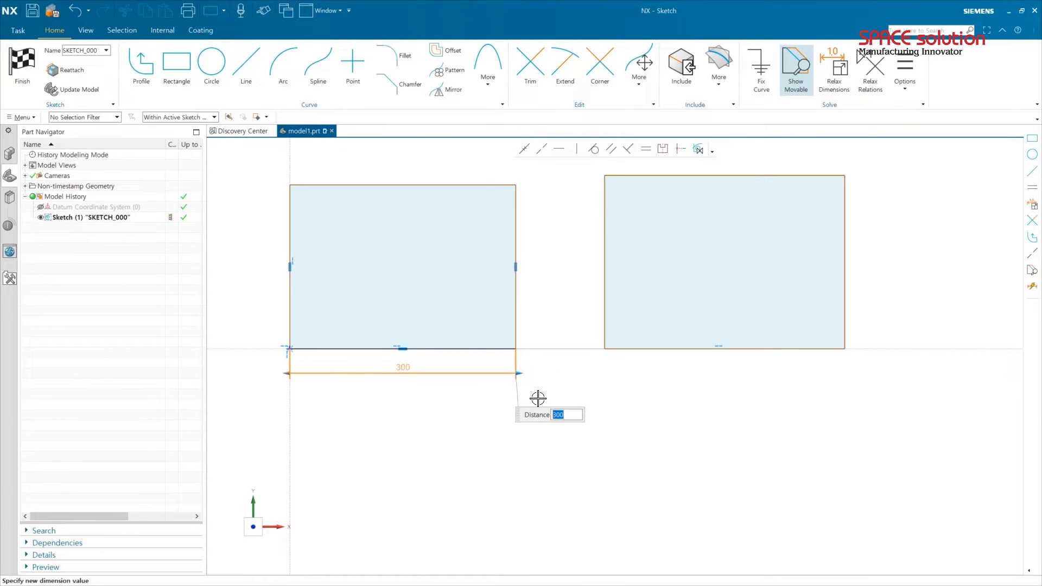
middle_click(546, 334)
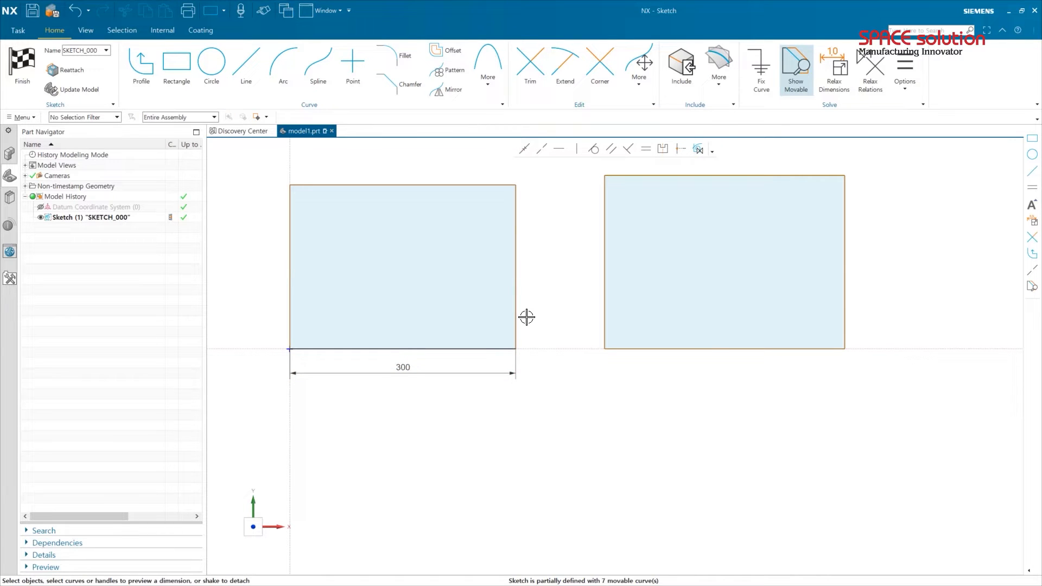
Add a vertical length dimension to the right edge of the rectangle at the origin
click(515, 258)
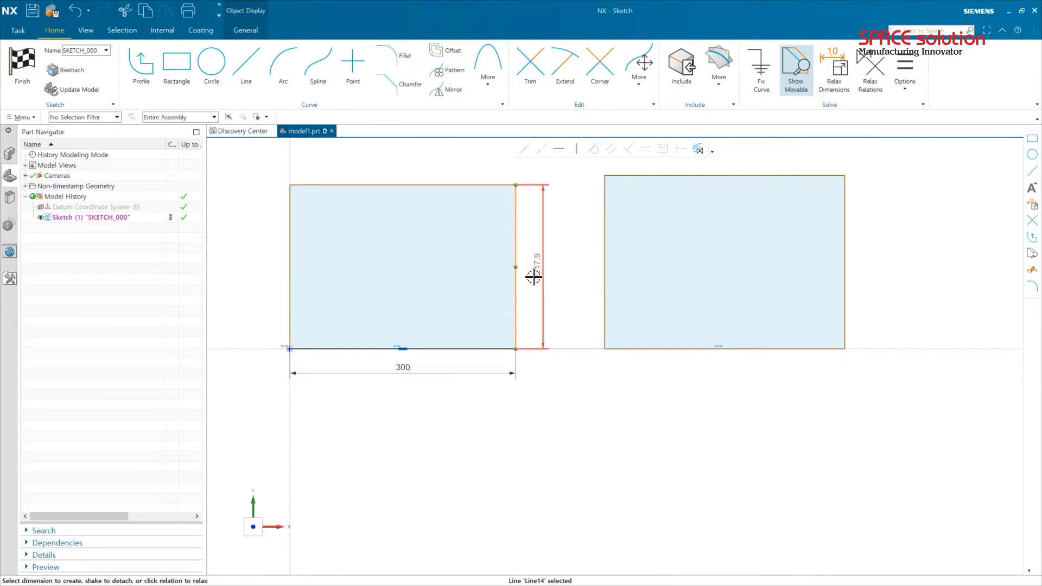
scroll(546, 275, up, 3)
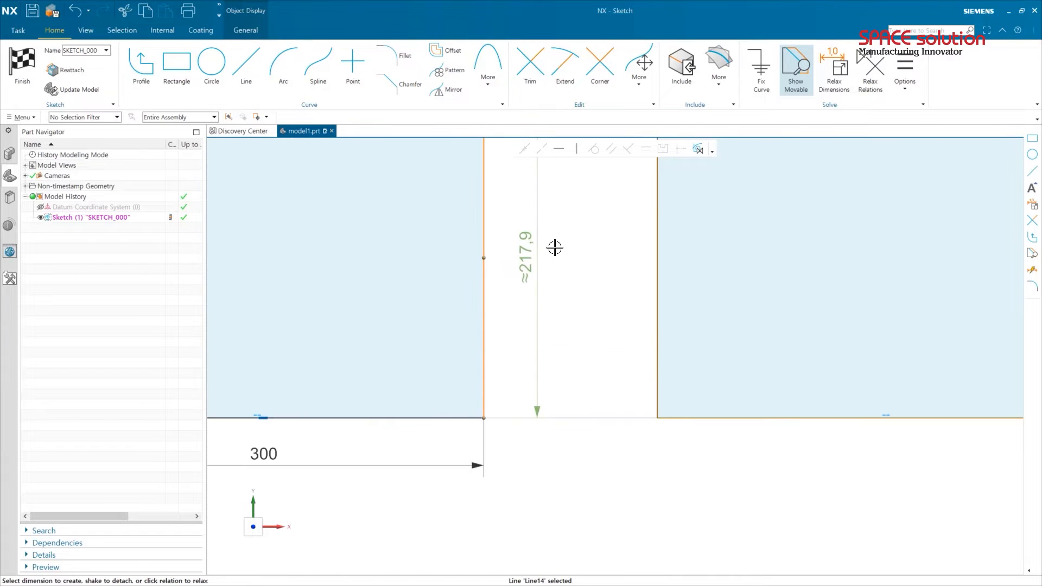
mouse_move(523, 295)
mouse_down()
mouse_move(520, 276)
mouse_move(520, 297)
mouse_up()
key(Escape)
scroll(541, 282, down, 2)
key(ctrl+2)
mouse_move(537, 259)
mouse_down()
mouse_move(542, 210)
mouse_move(544, 223)
mouse_up()
key(Escape)
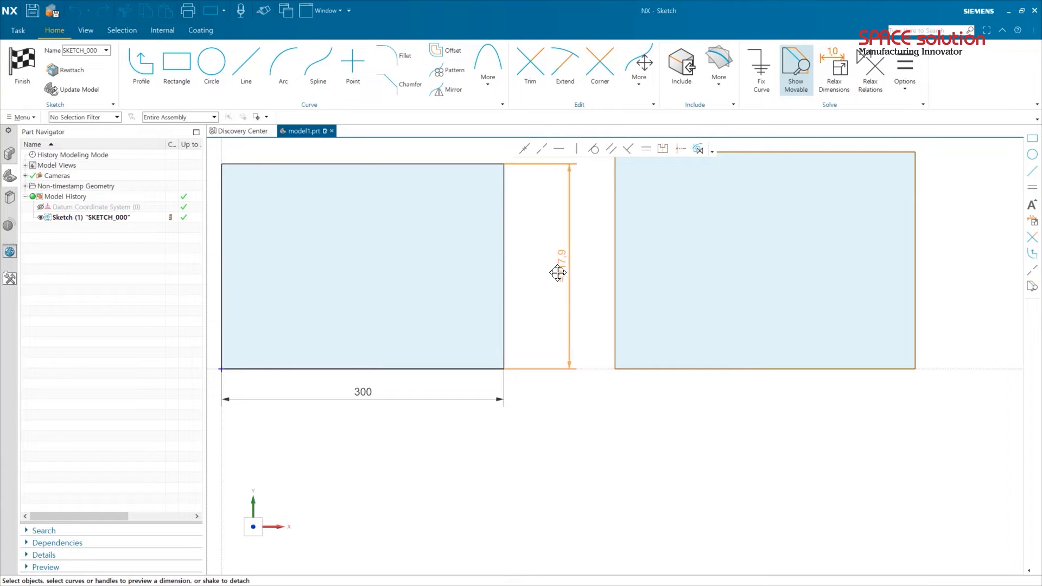
Set the first rectangle's height to 200 mm and place its dimension closer to the edge
click(557, 273)
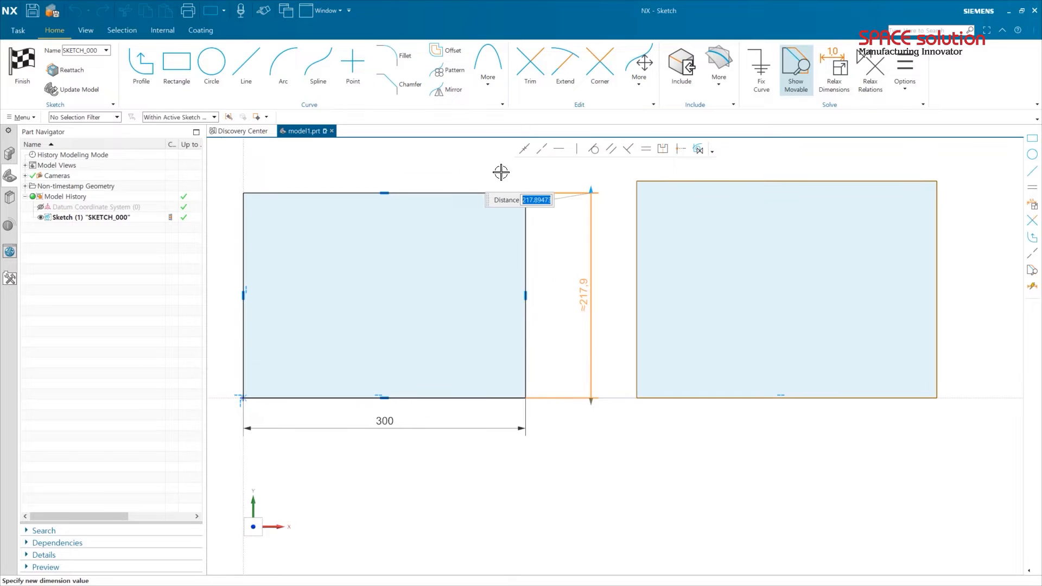
text(200)
key(Return)
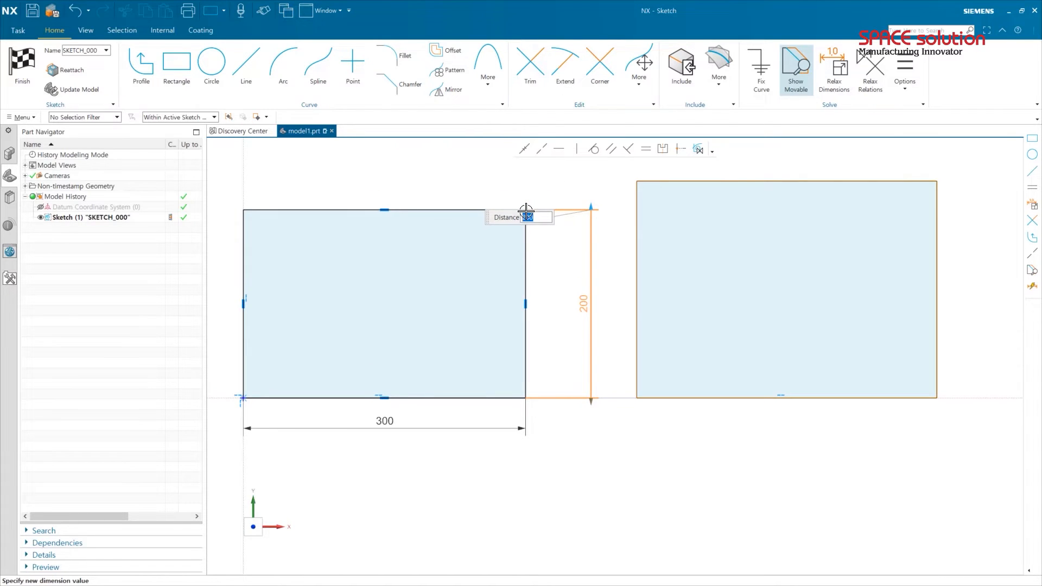
middle_click(540, 284)
drag(586, 297, 564, 304)
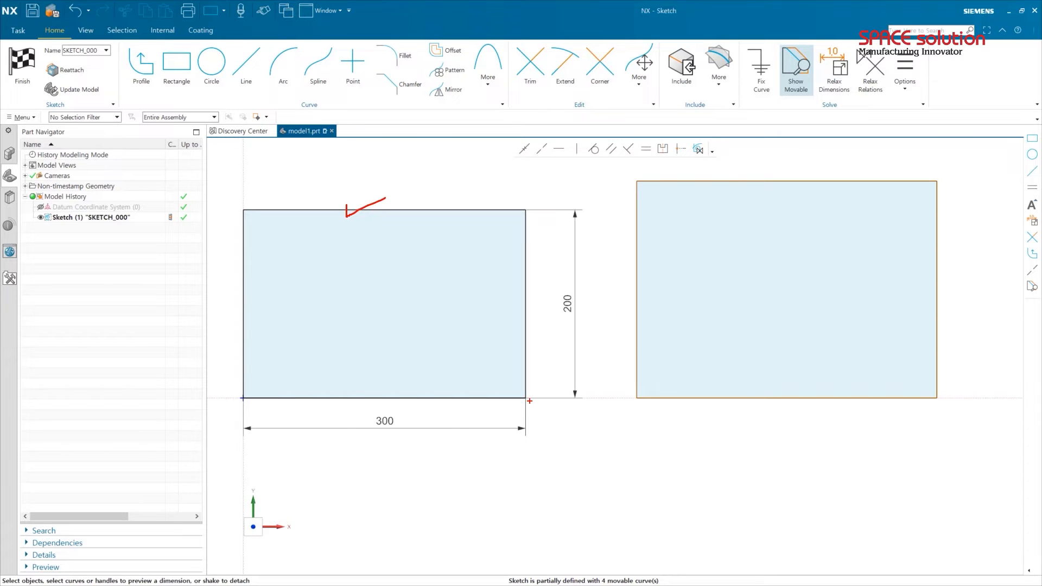
Reshape the undimensioned second rectangle by moving its left and right edges outward and lowering its top edge
click(726, 181)
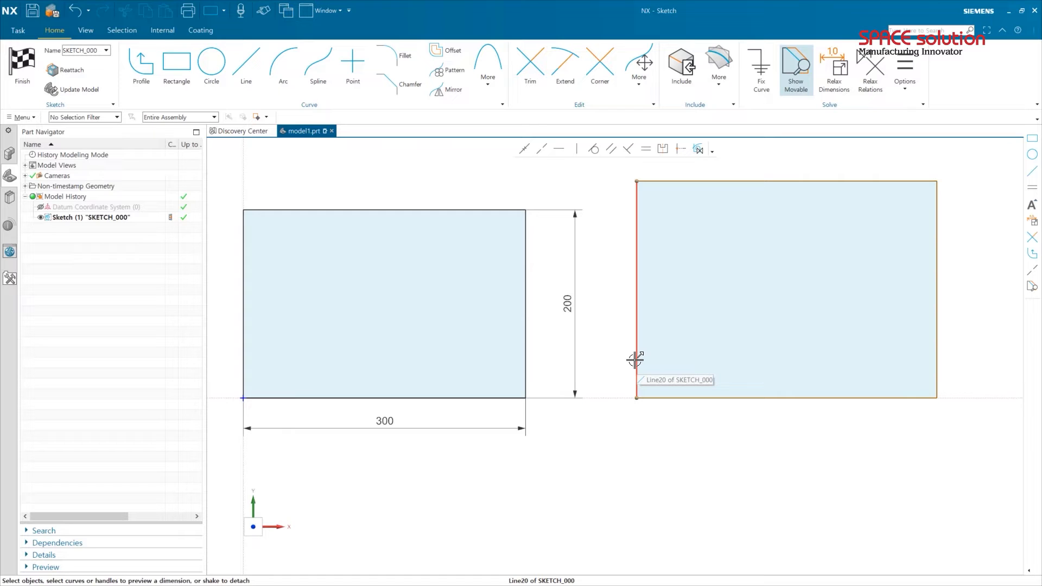
drag(634, 359, 609, 365)
drag(627, 365, 628, 365)
drag(708, 182, 700, 207)
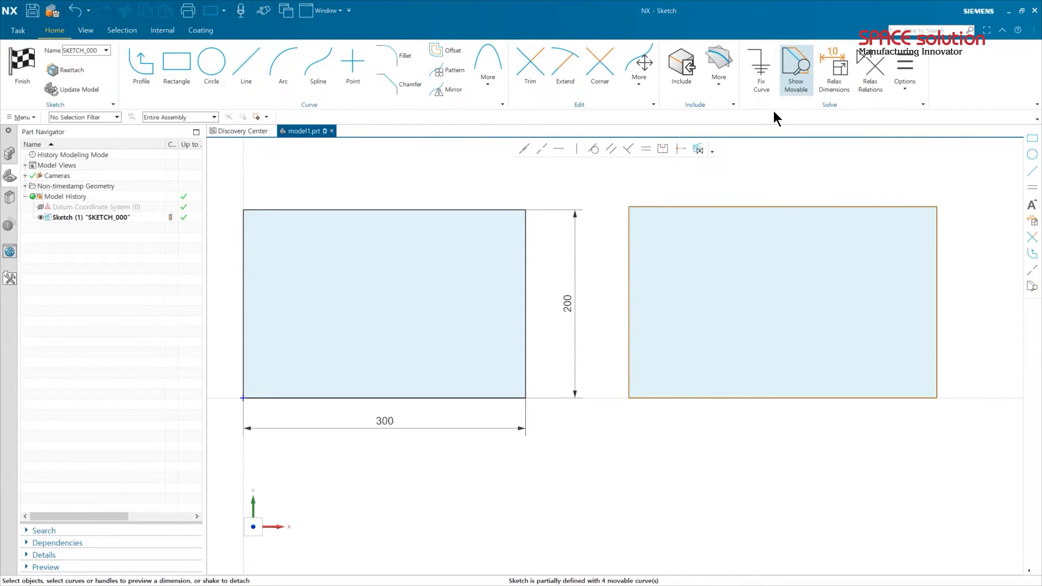
click(796, 86)
mouse_move(937, 353)
mouse_down()
mouse_move(868, 363)
mouse_move(929, 365)
mouse_up()
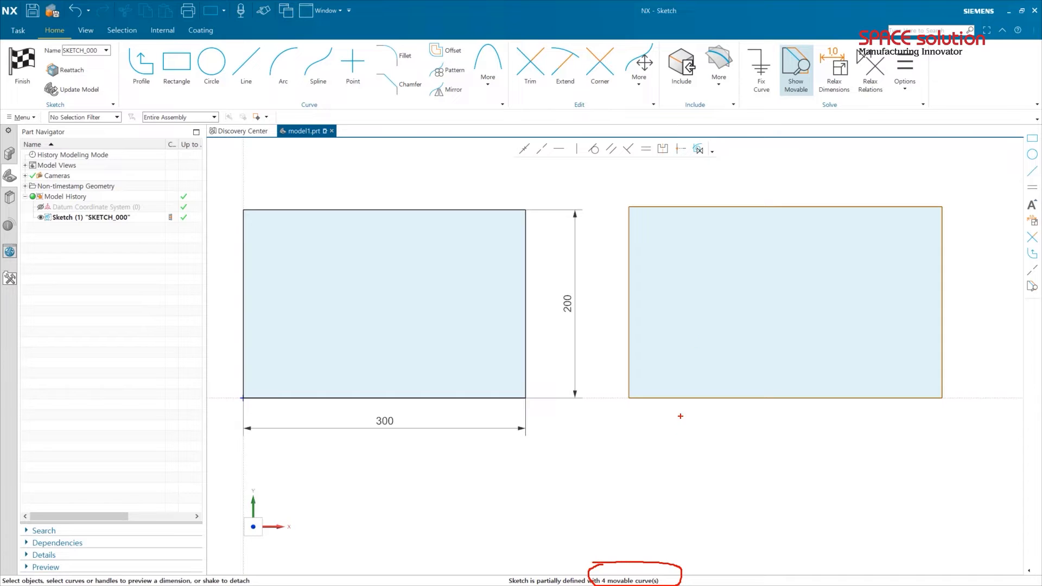
Turn Show Movable off and on again to compare how constrained and movable curves are displayed
mouse_move(798, 83)
mouse_down()
mouse_move(797, 197)
mouse_move(666, 395)
mouse_move(636, 546)
mouse_up()
key(Escape)
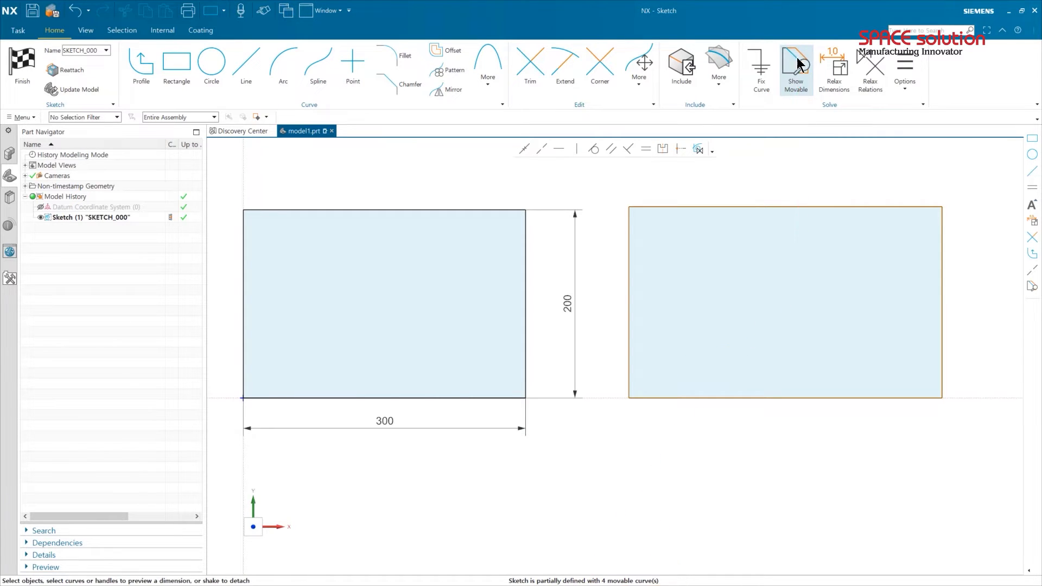
click(799, 75)
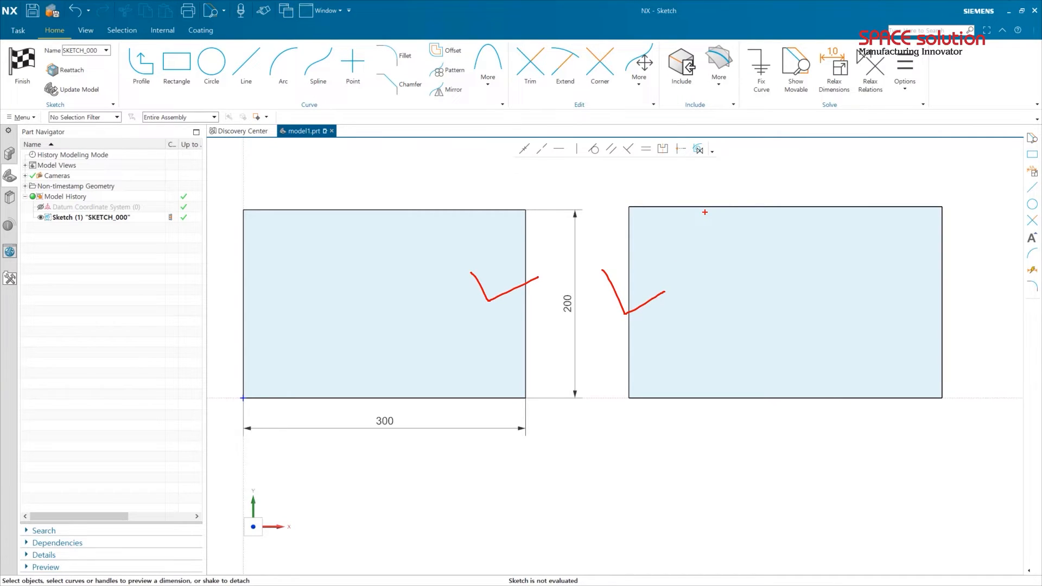
click(797, 85)
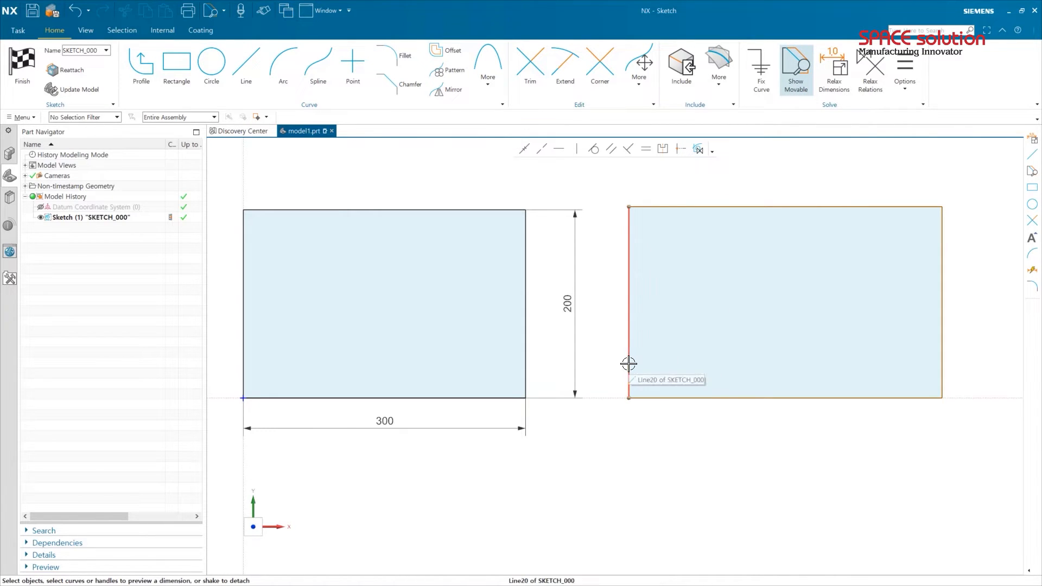
Narrow the second rectangle by moving its left edge inward
mouse_move(651, 364)
mouse_down()
mouse_move(684, 361)
mouse_move(638, 376)
mouse_move(658, 374)
mouse_up()
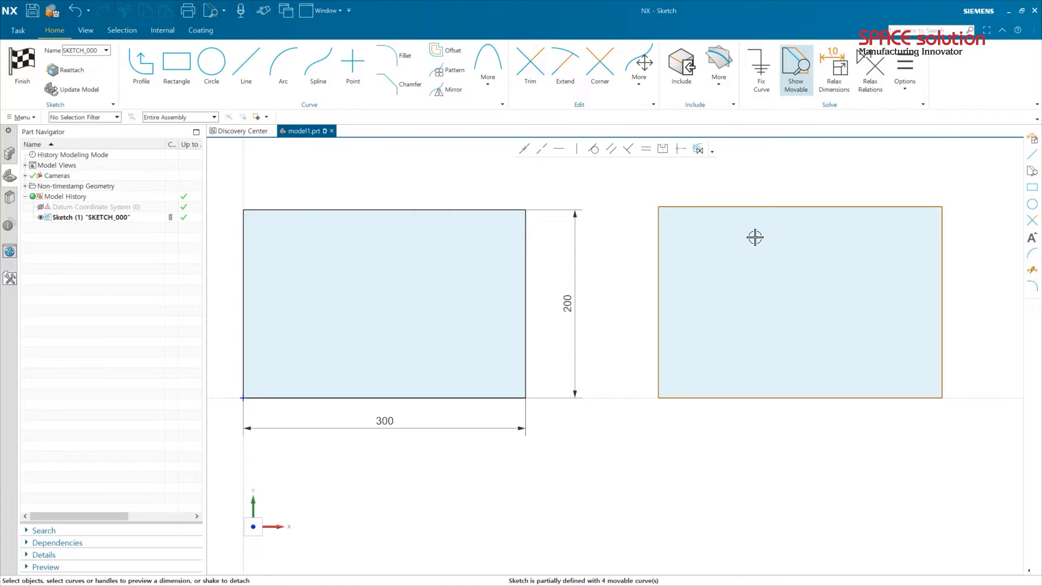
shift+middle_drag(752, 237, 717, 237)
scroll(638, 231, down, 1)
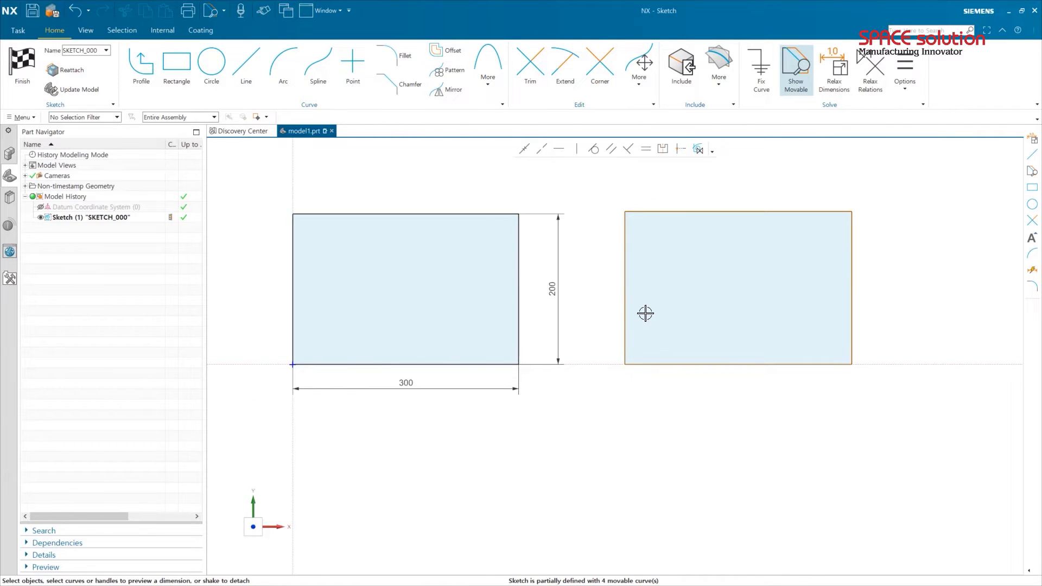
Dimension the second rectangle's left edge at 300 mm and its top edge at 200 mm
click(623, 316)
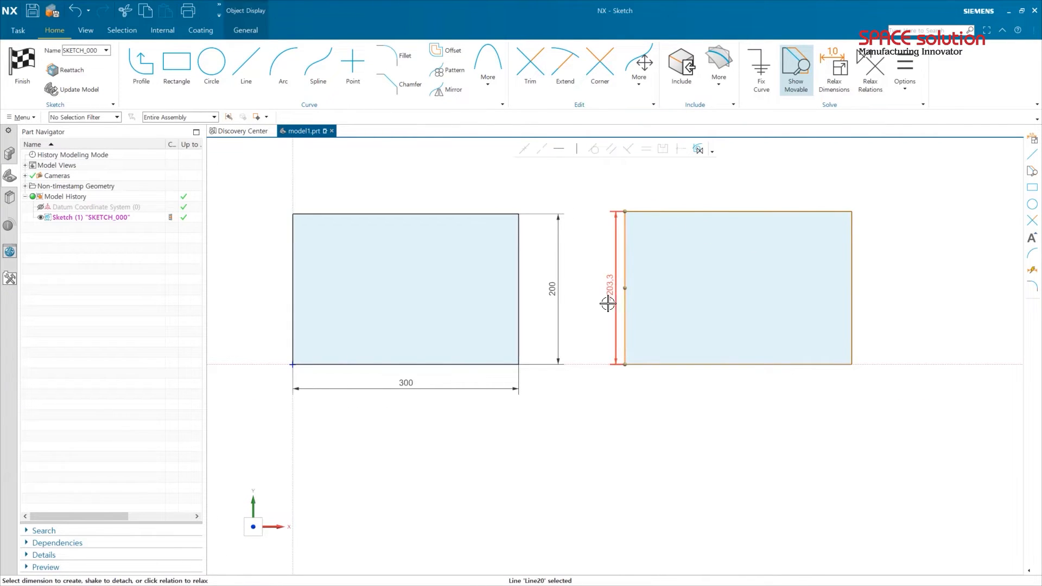
click(609, 298)
text(300)
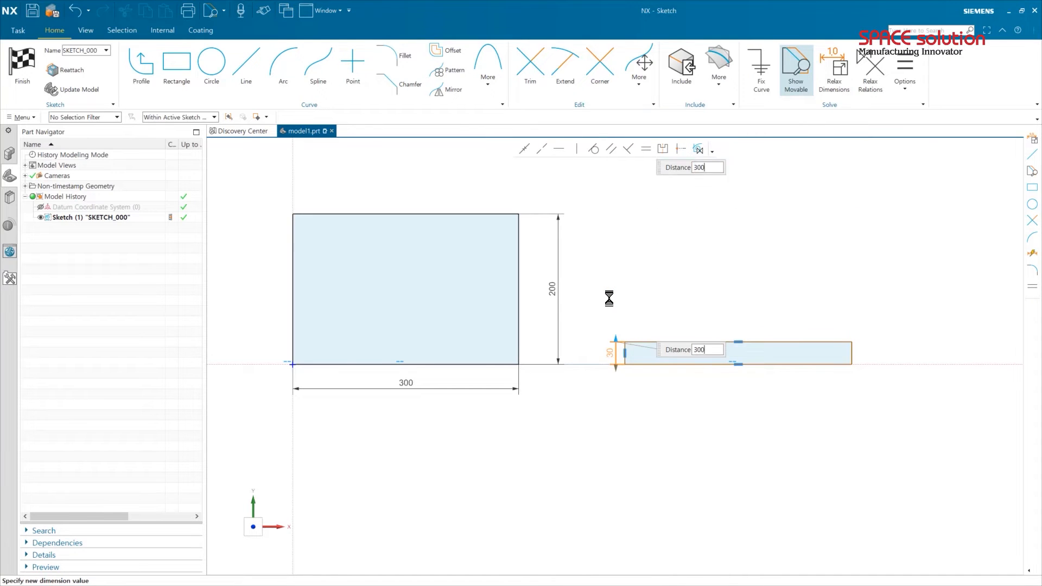
key(Return)
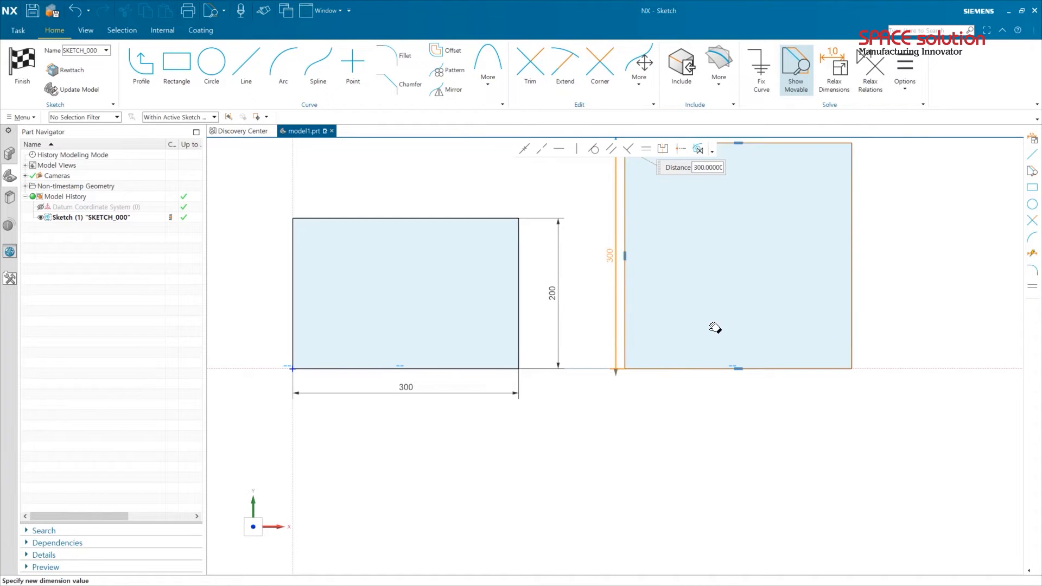
click(831, 215)
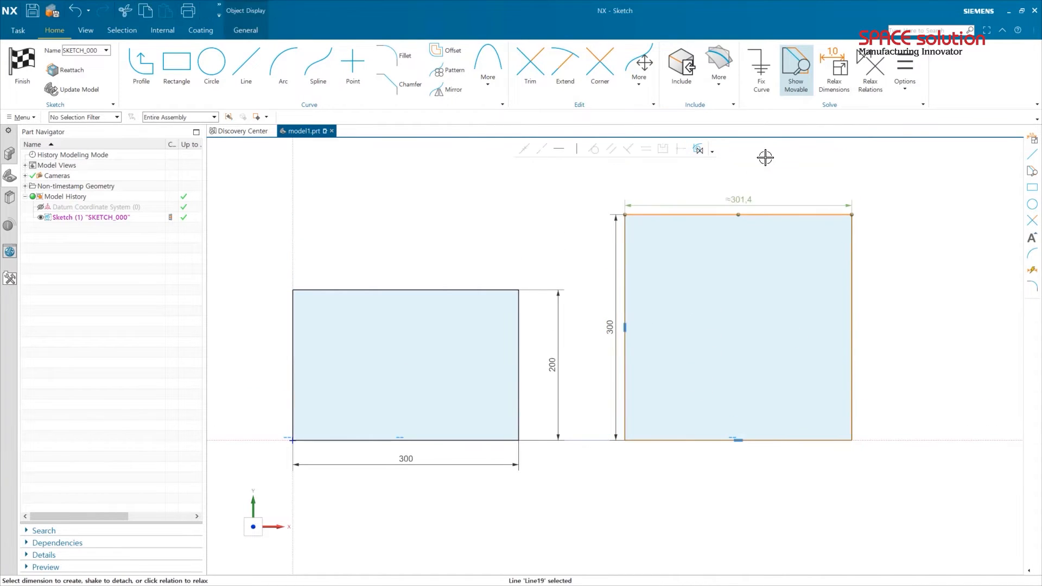
click(747, 197)
text(200)
key(Return)
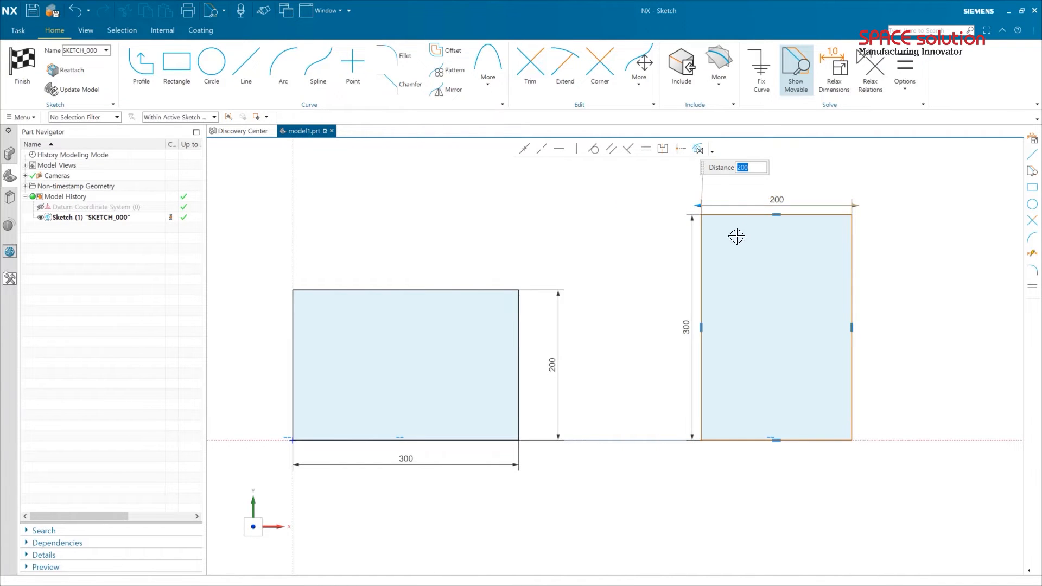
Dimension the second rectangle's left edge 500 mm from the sketch's vertical axis, placing the dimension above the first rectangle
click(702, 391)
click(293, 239)
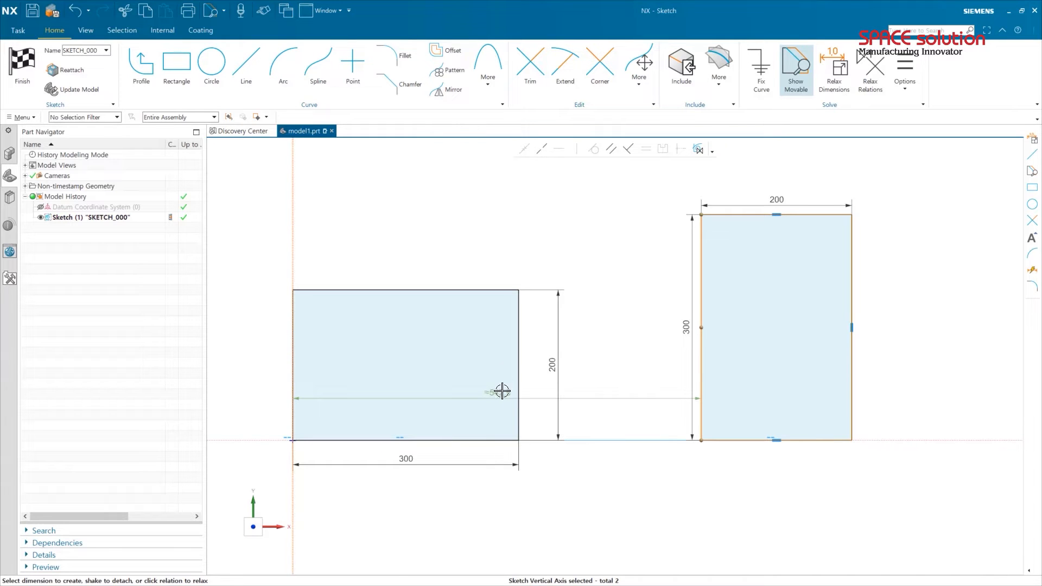
click(499, 202)
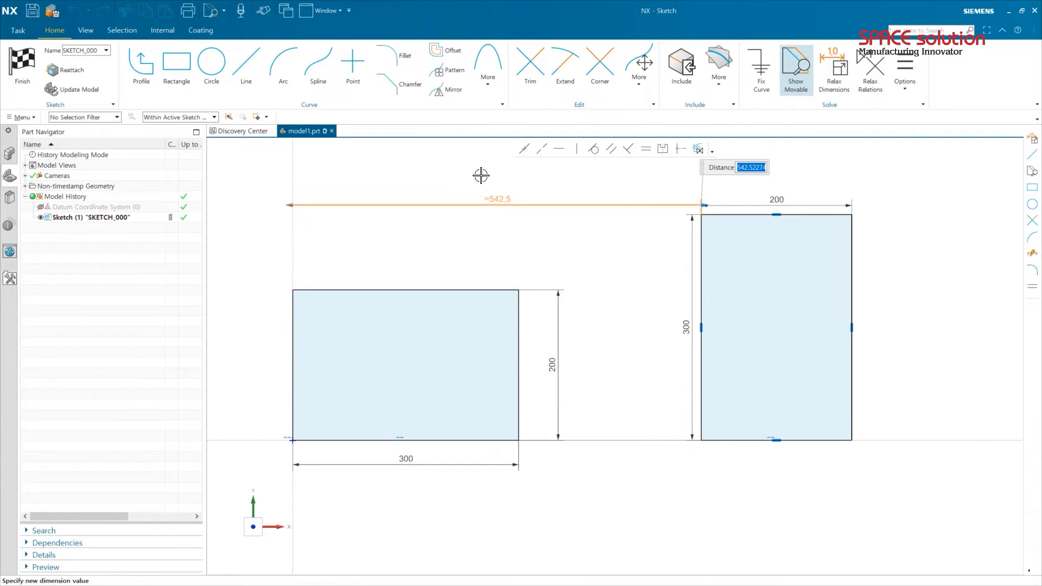
text(500)
key(Return)
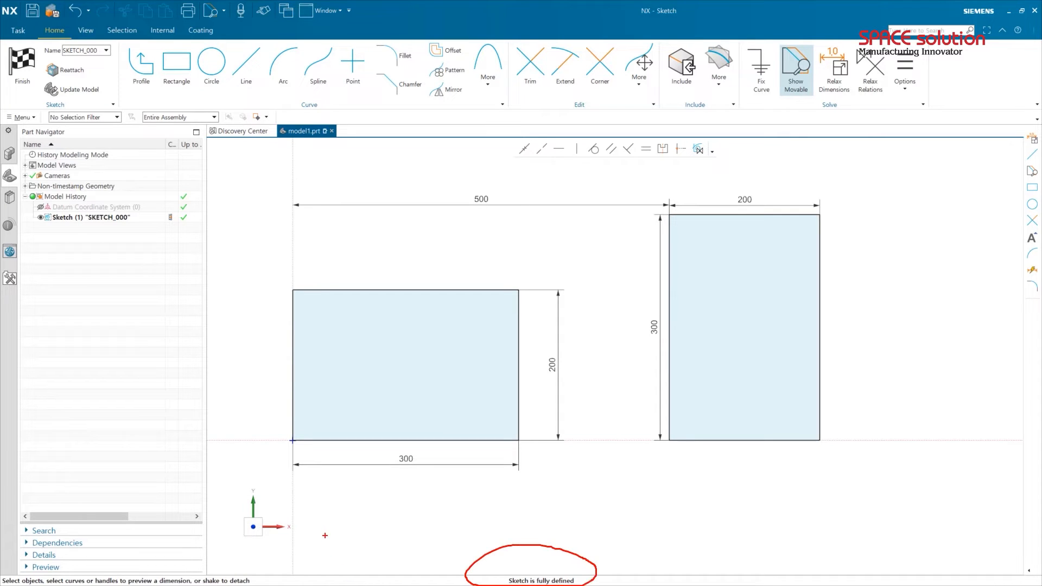
Toggle Show Movable off and back on to compare the sketch's definition status
click(803, 68)
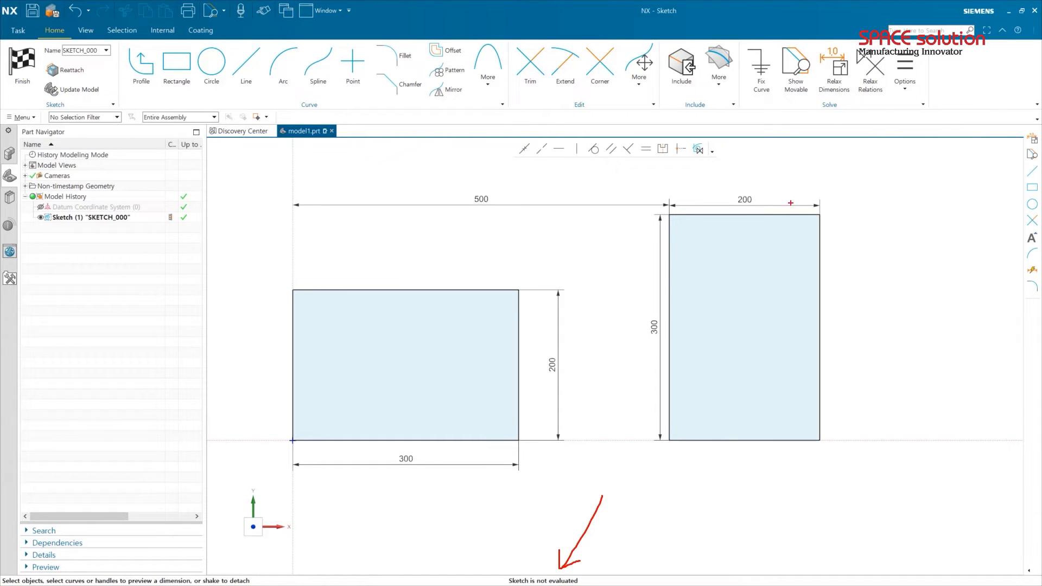
click(796, 69)
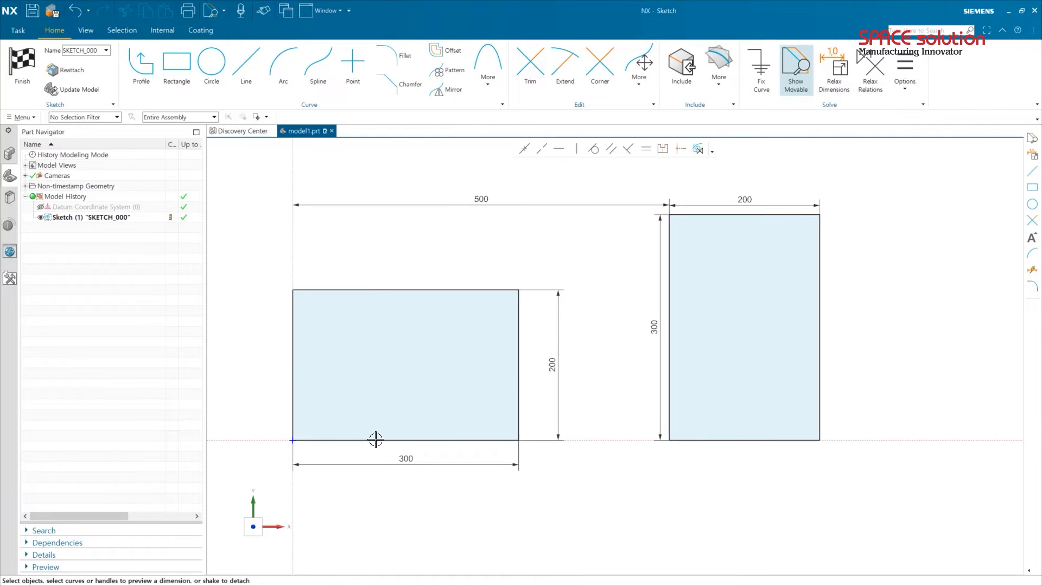
Sketch a circle about 140 mm in diameter above and to the right of the second rectangle
shift+middle_drag(375, 440, 348, 359)
scroll(341, 359, down, 2)
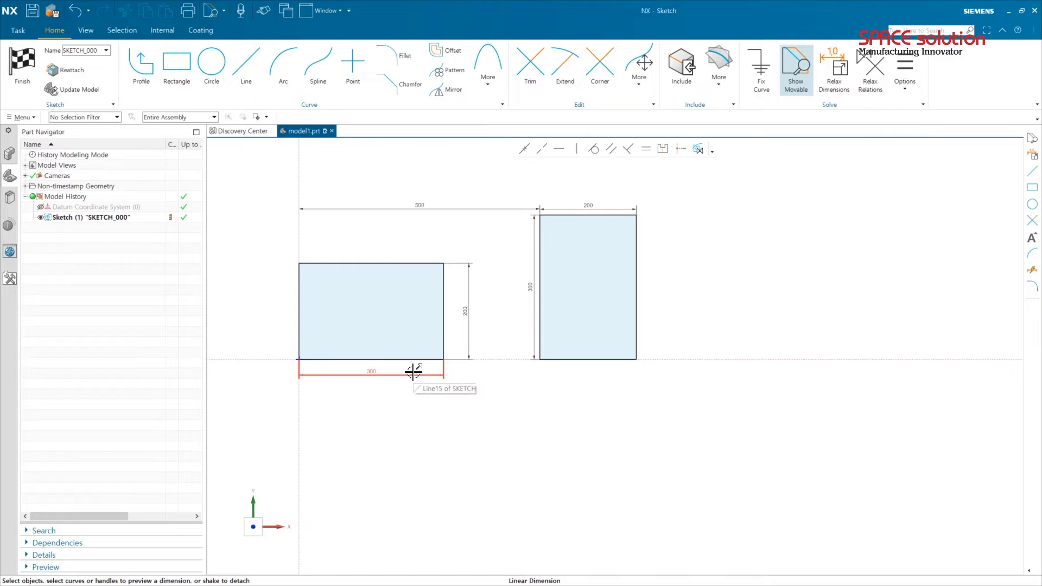
click(211, 69)
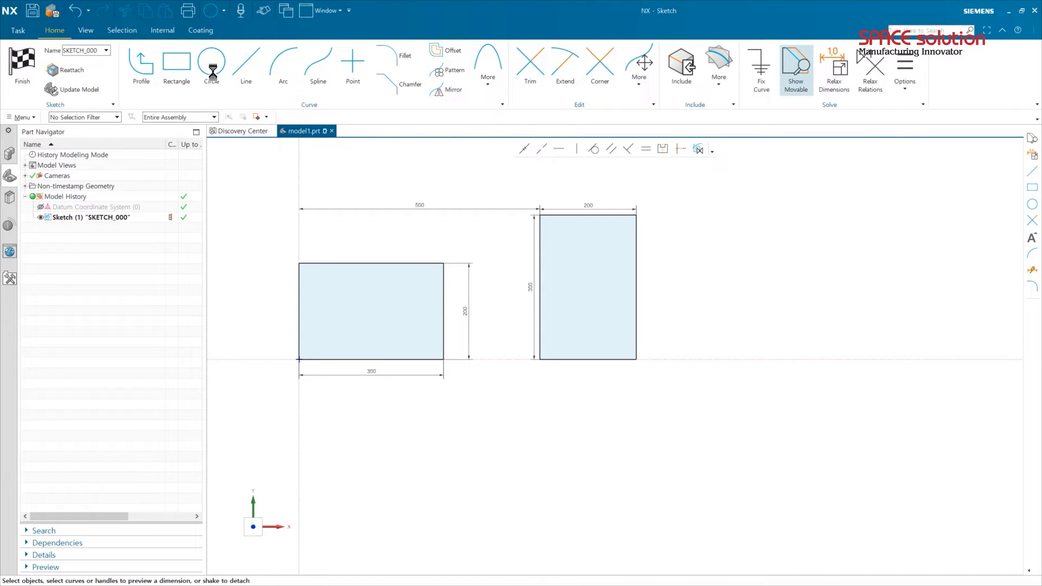
mouse_move(737, 265)
shift+middle_down()
mouse_move(690, 271)
mouse_move(633, 360)
shift+middle_up()
click(627, 239)
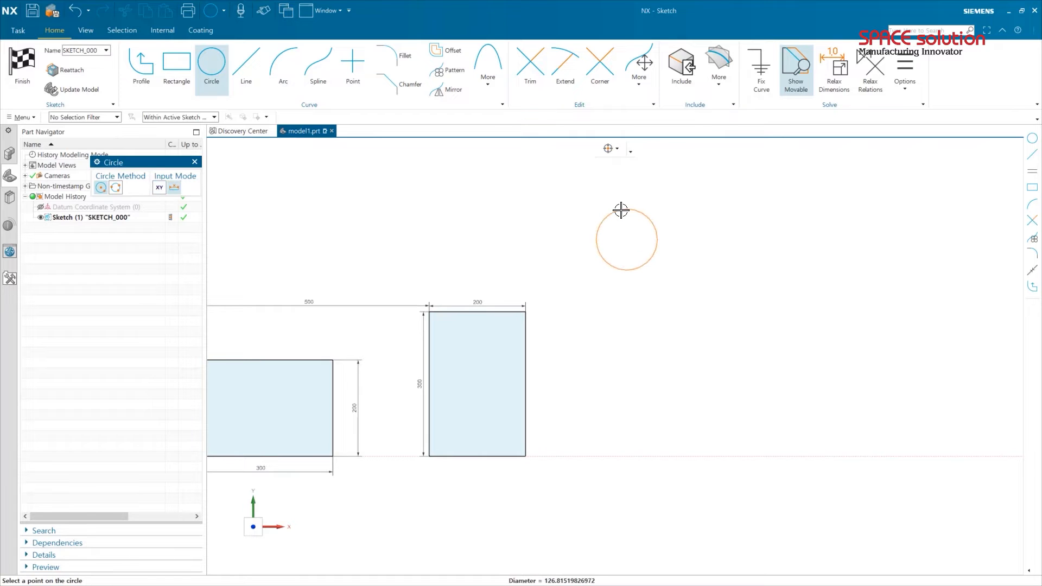
click(608, 213)
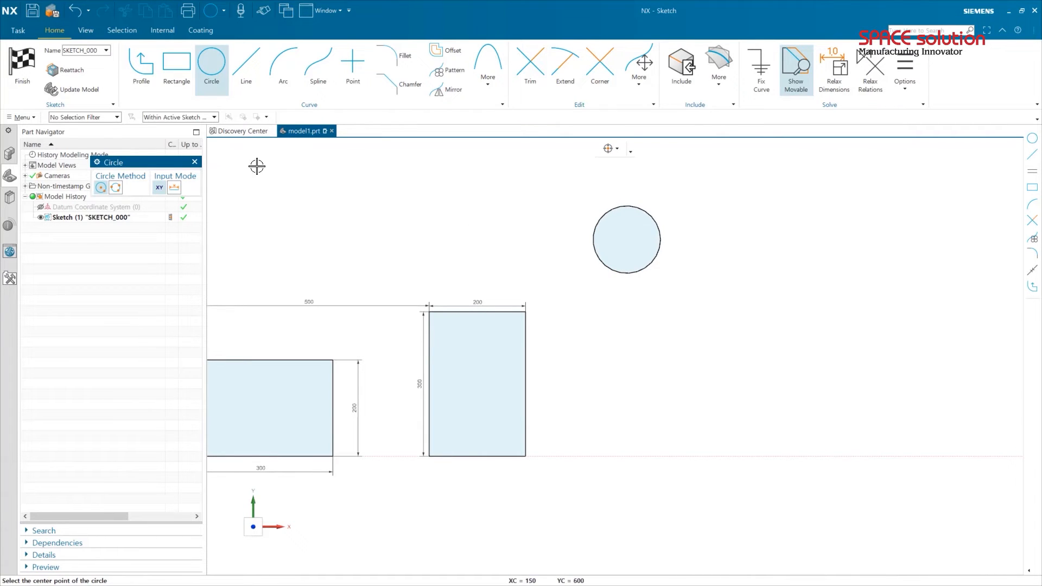
click(194, 162)
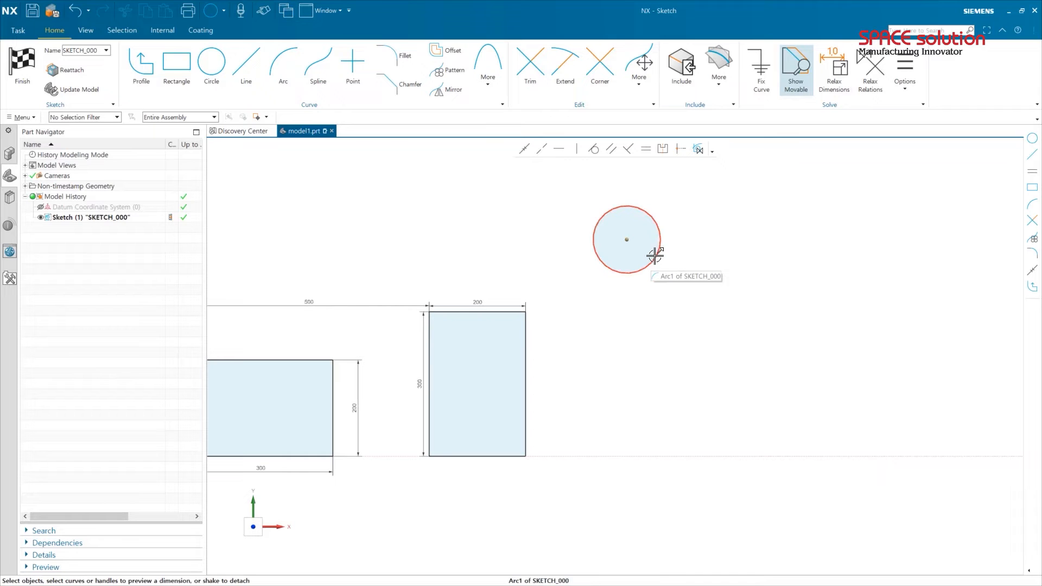
Set the circle's diameter to 150 mm and shift the circle slightly
click(648, 209)
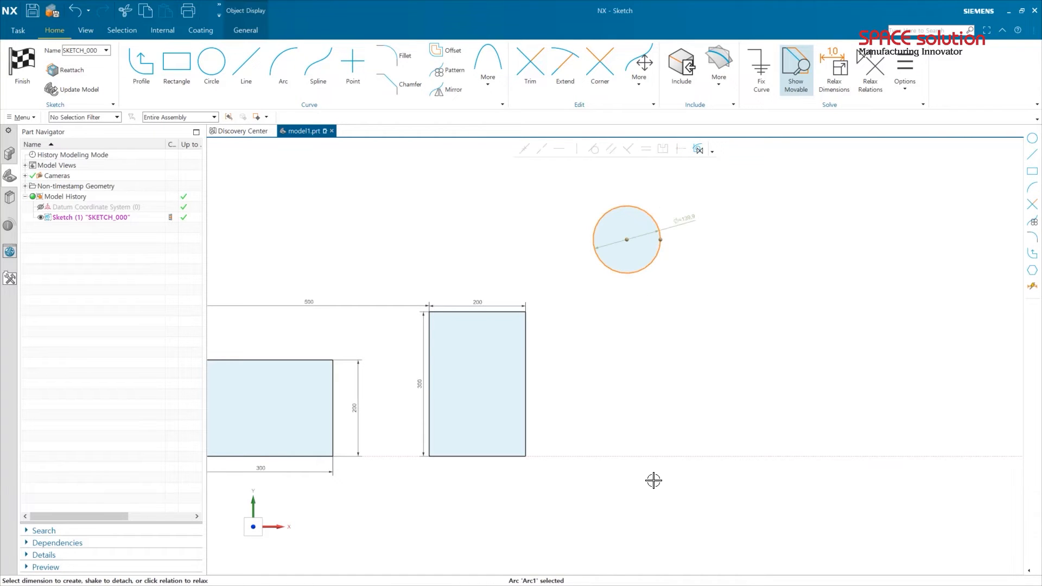
click(685, 232)
click(686, 217)
double_click(685, 217)
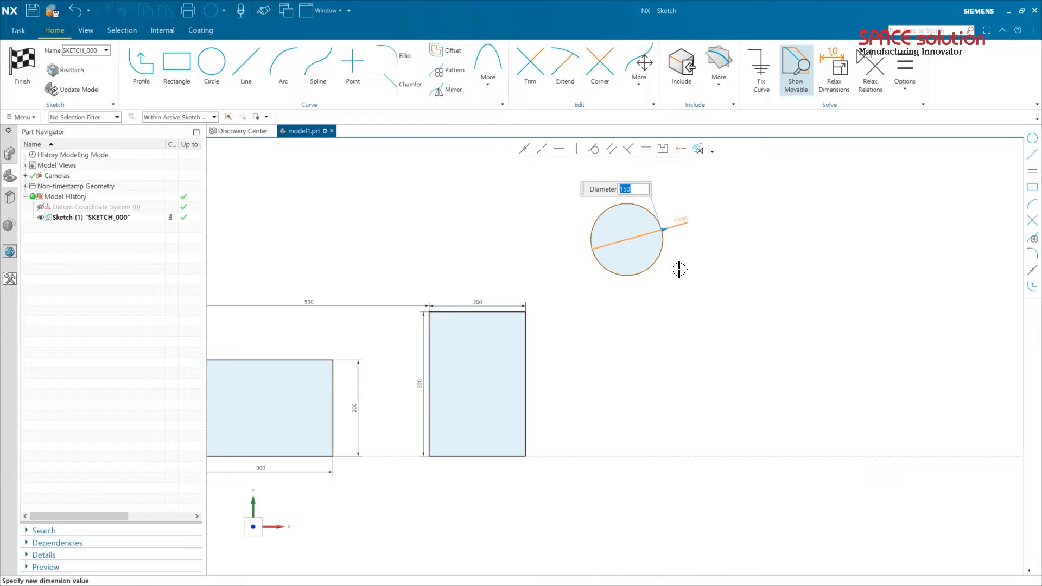
key(Return)
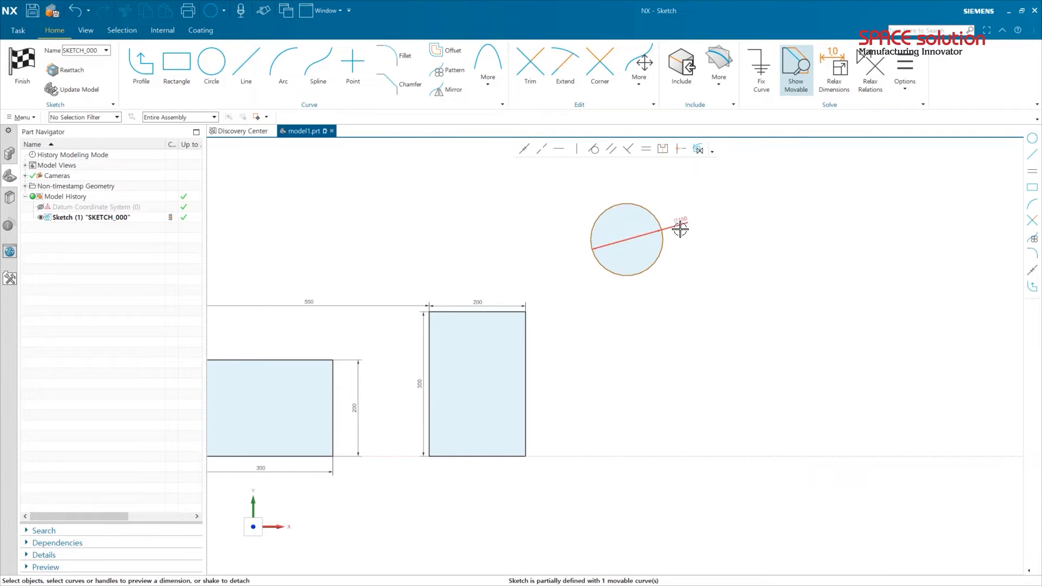
mouse_move(642, 270)
mouse_down()
mouse_move(672, 302)
mouse_move(624, 271)
mouse_move(638, 285)
mouse_move(677, 253)
mouse_move(624, 284)
mouse_move(658, 255)
mouse_move(641, 261)
mouse_move(646, 269)
mouse_up()
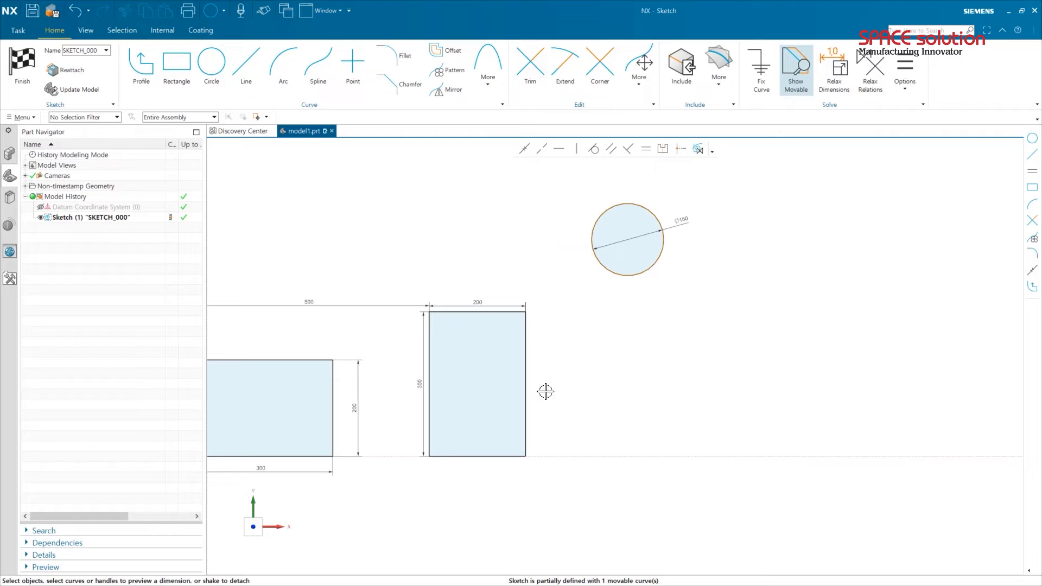
Dimension the vertical distance from the second rectangle's top edge to the circle's center as 100 mm
click(495, 312)
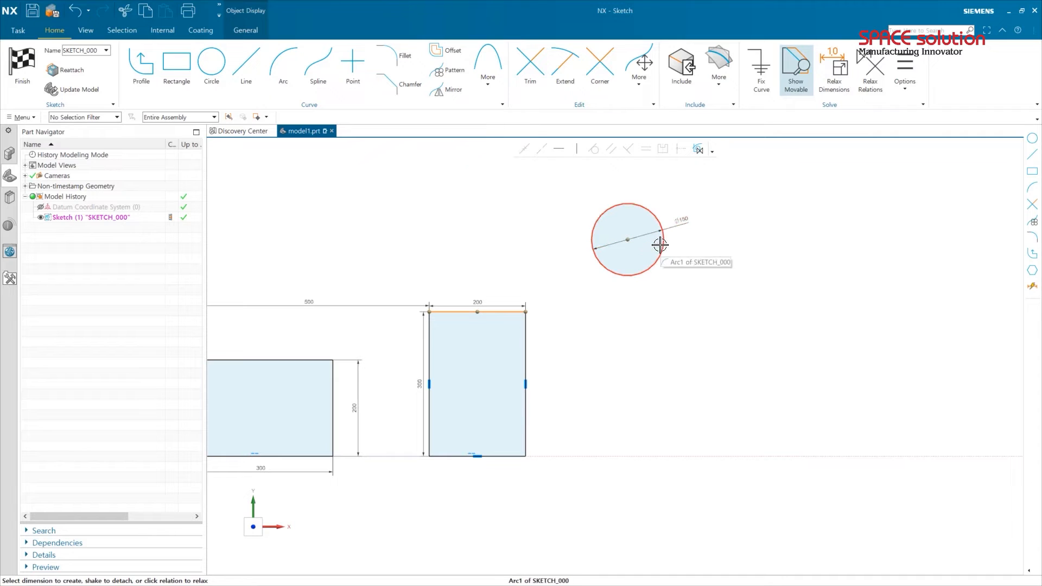
key(Escape)
click(506, 312)
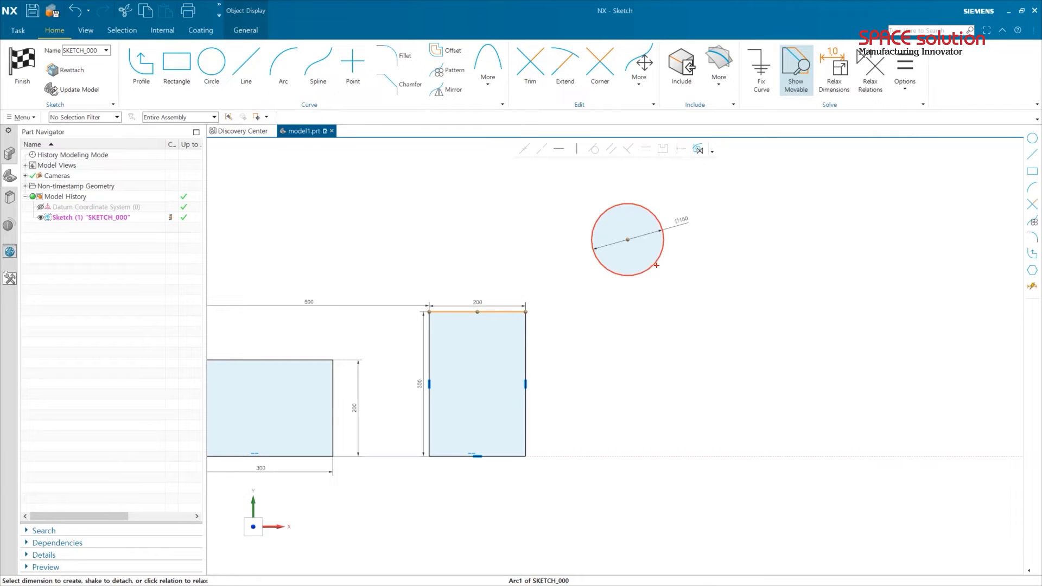
drag(574, 267, 606, 190)
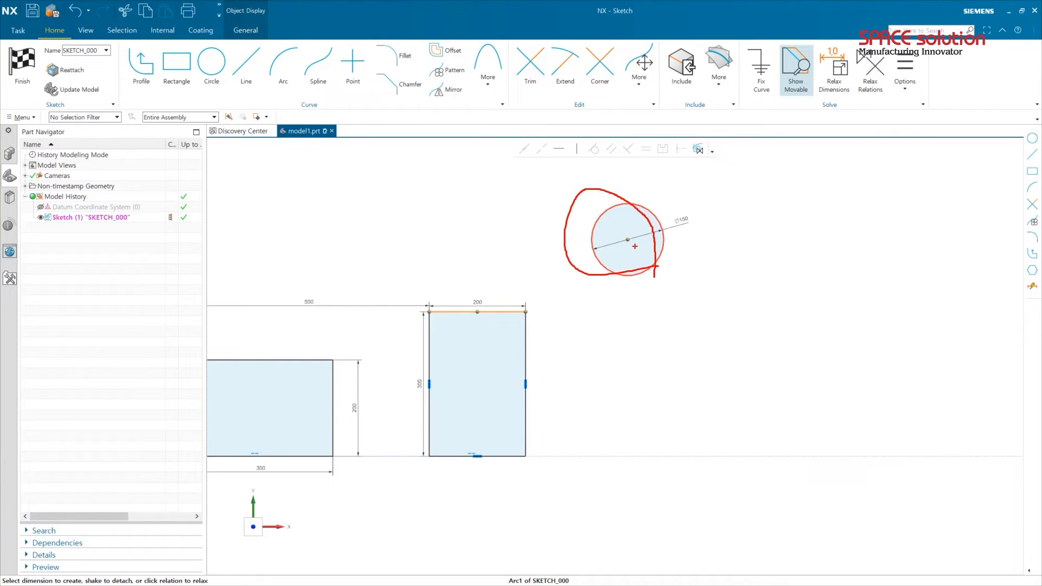
key(Escape)
click(628, 239)
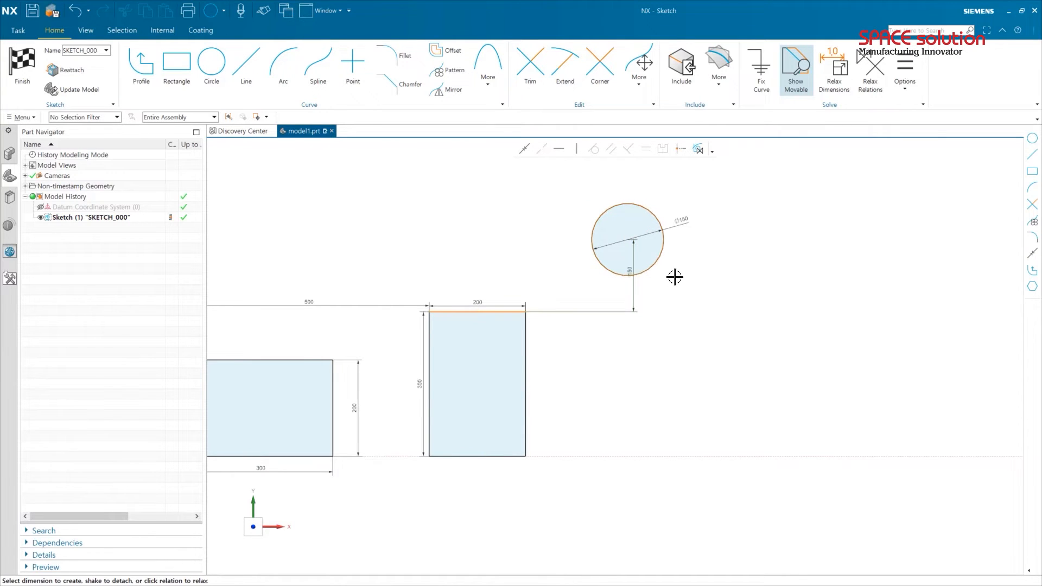
click(709, 274)
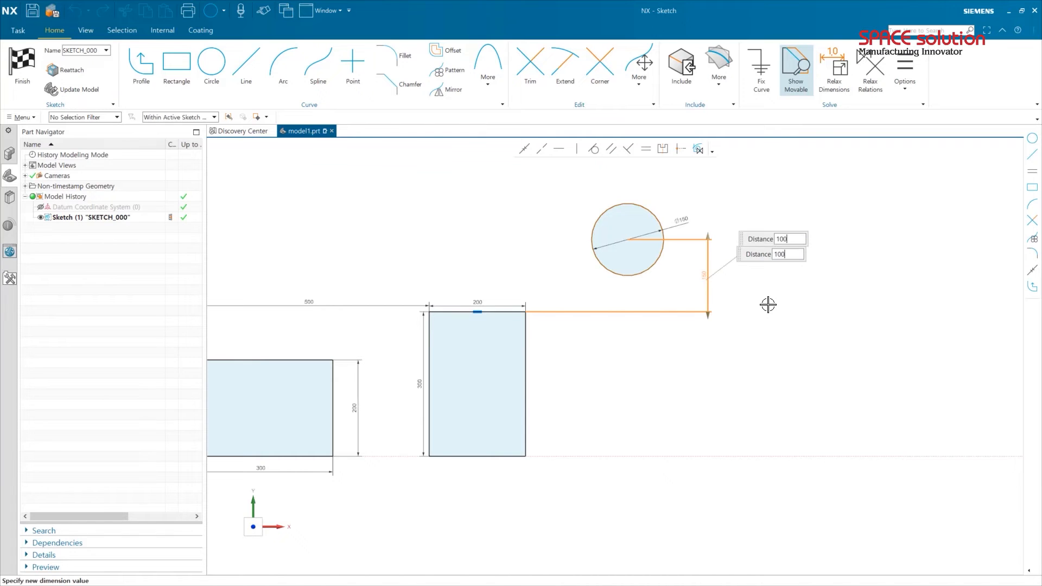
key(Return)
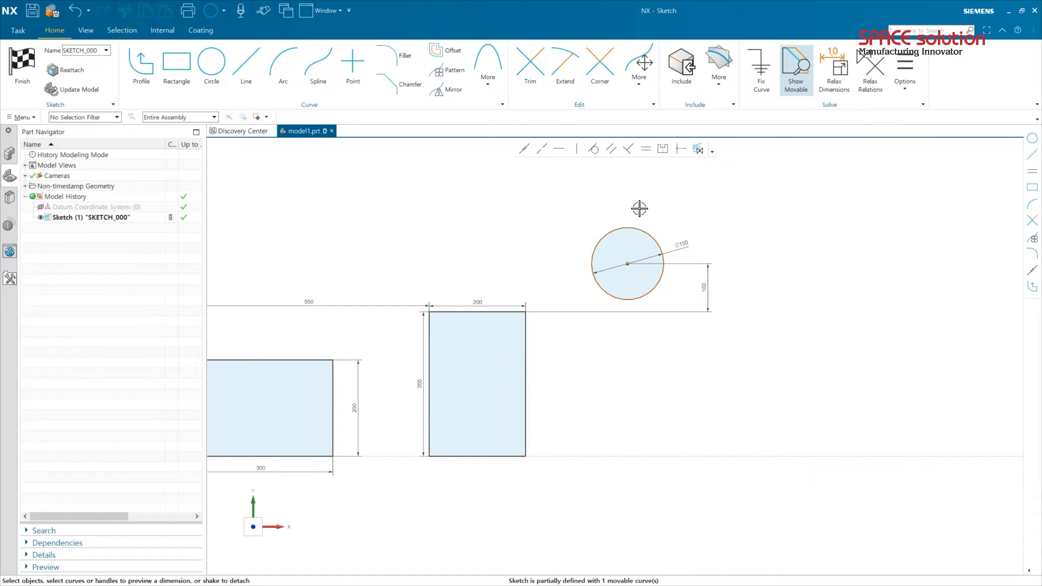
Dimension the horizontal distance from the circle's center to the second rectangle's right edge as 200 mm
click(628, 264)
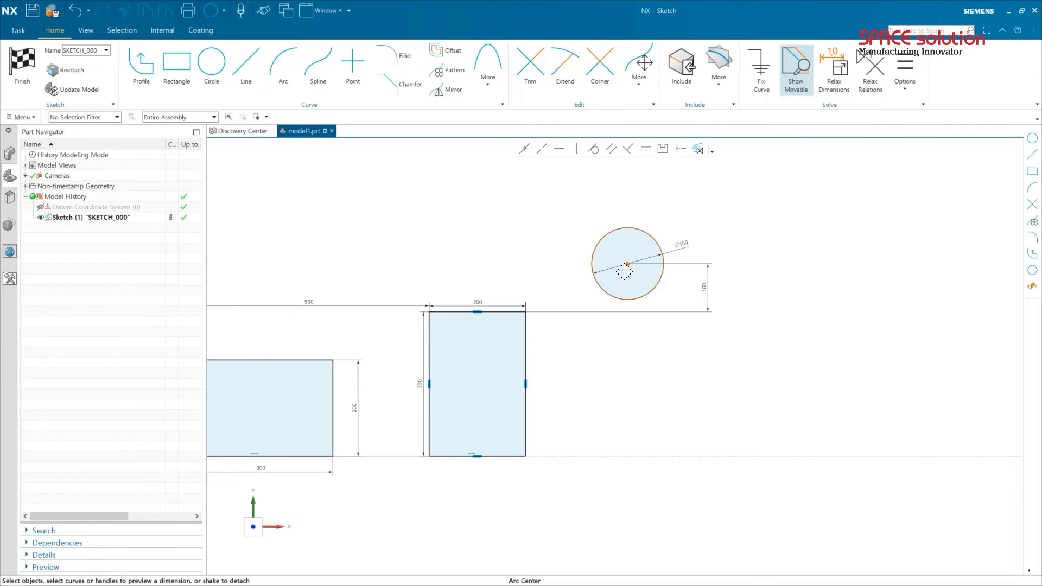
click(527, 359)
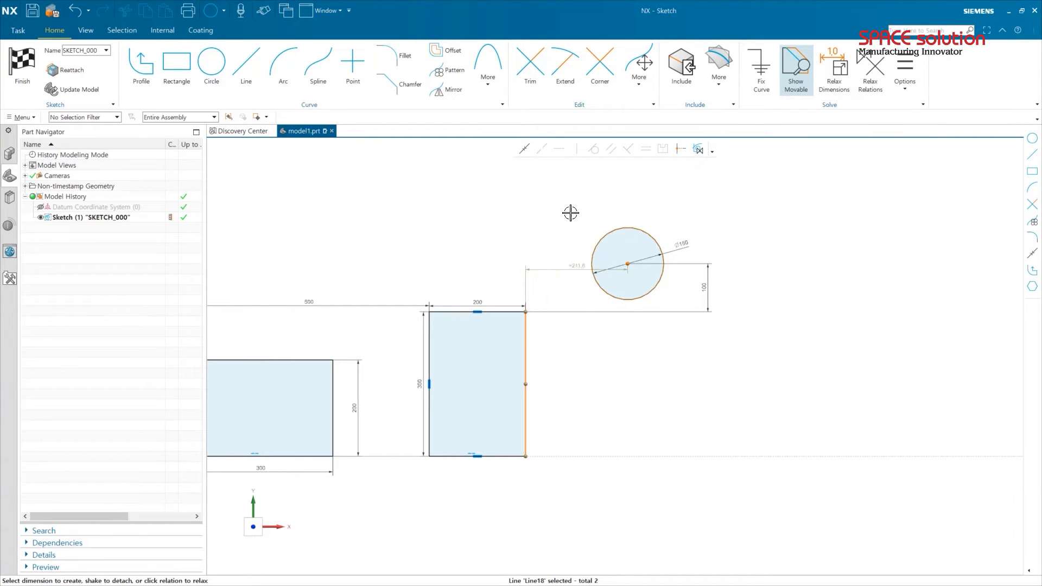
click(566, 187)
text(200)
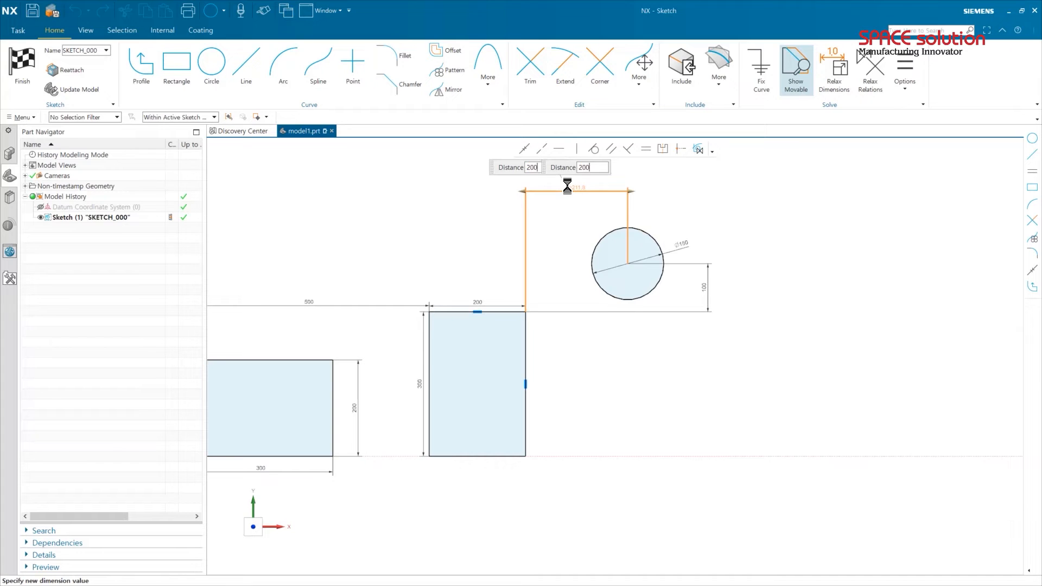
key(Return)
Try to add a horizontal dimension between the circle's center and the first rectangle's right edge
middle_click(732, 242)
scroll(723, 300, down, 3)
scroll(723, 300, up, 1)
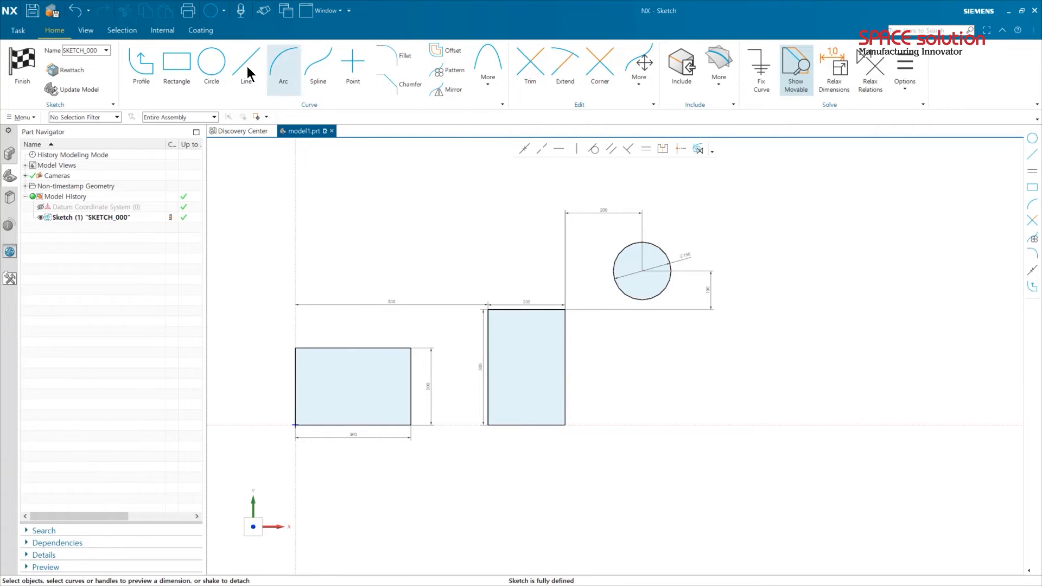
click(642, 271)
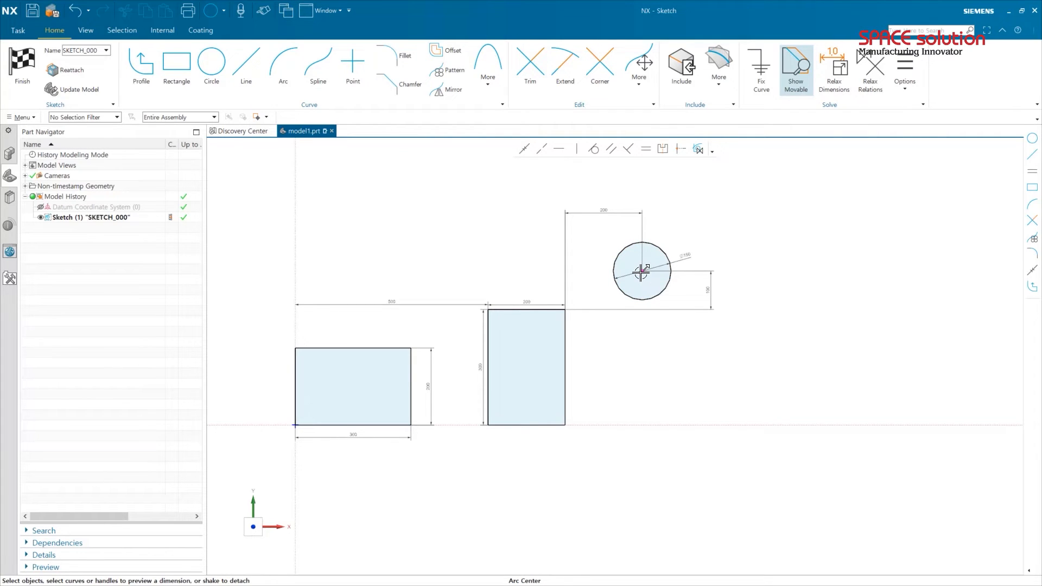
click(411, 363)
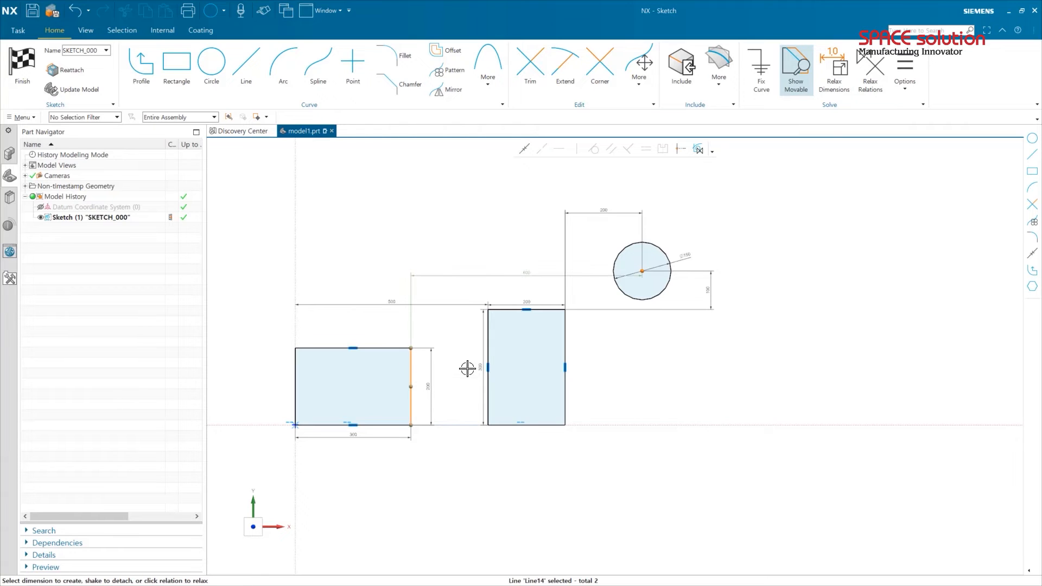
click(526, 179)
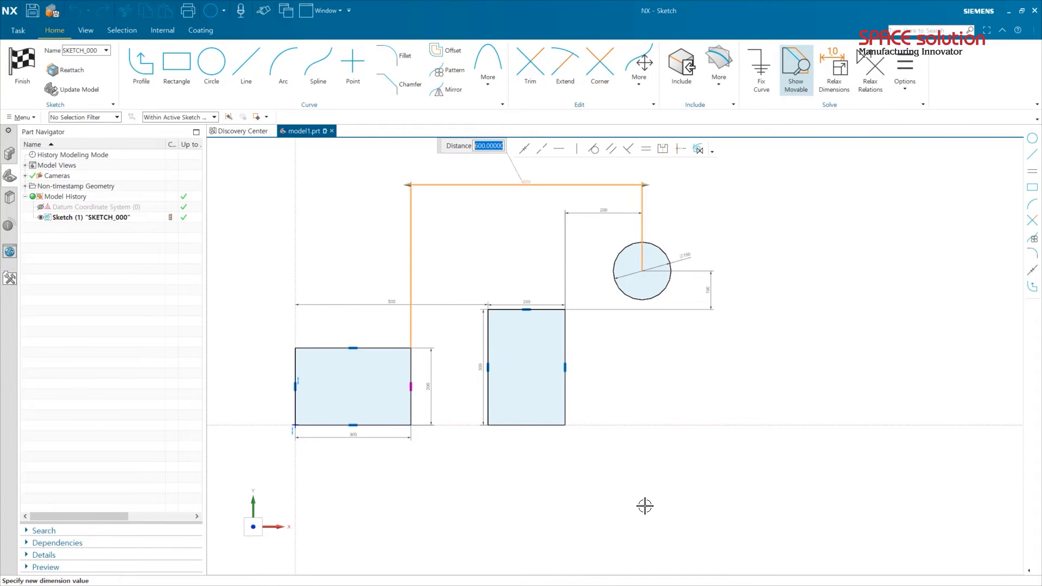
key(Escape)
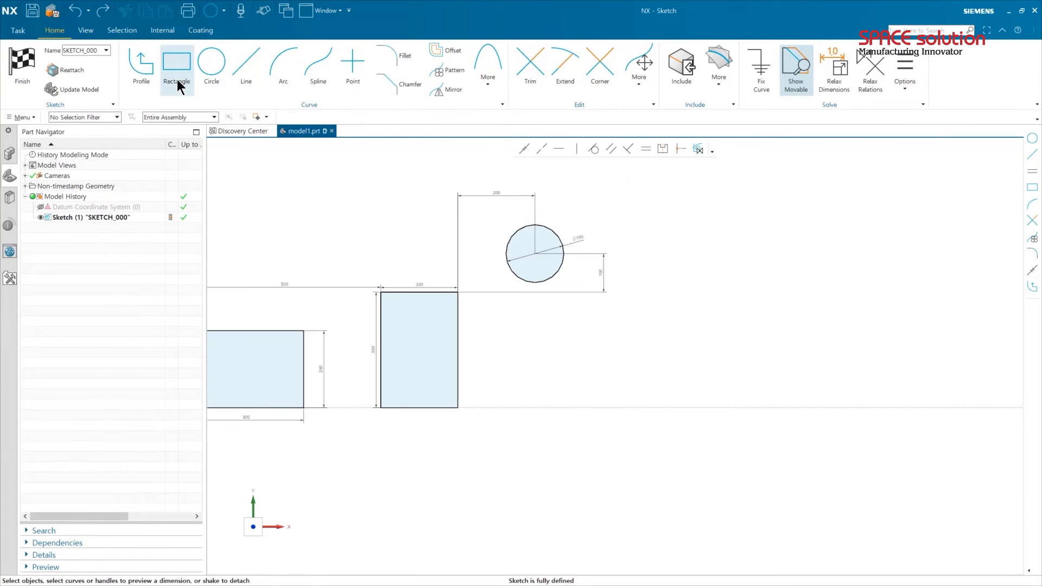
Sketch a diagonal line rising rightward from the horizontal axis, to the right of the second rectangle
click(246, 71)
click(586, 407)
click(705, 288)
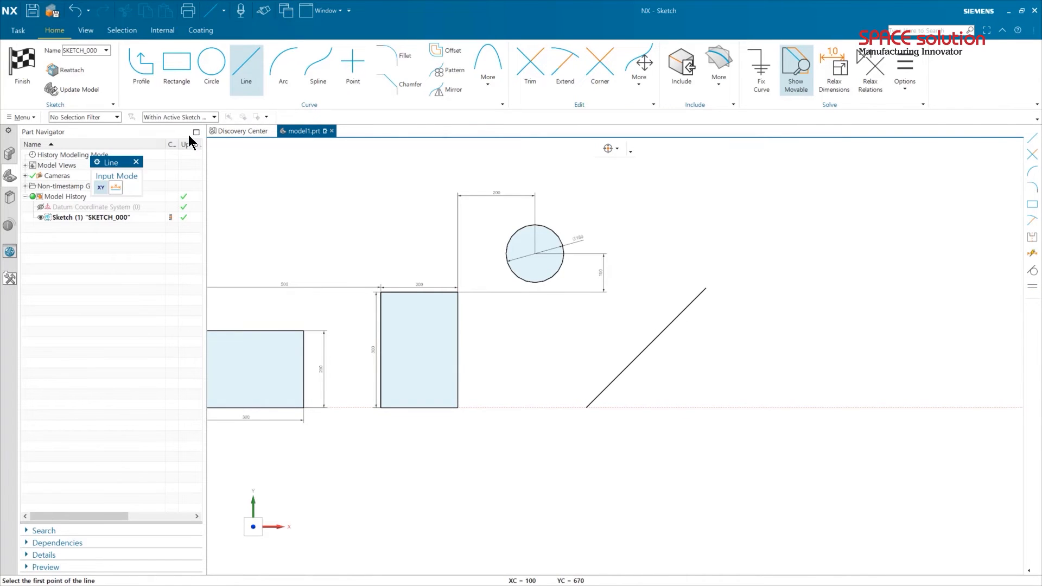
click(135, 161)
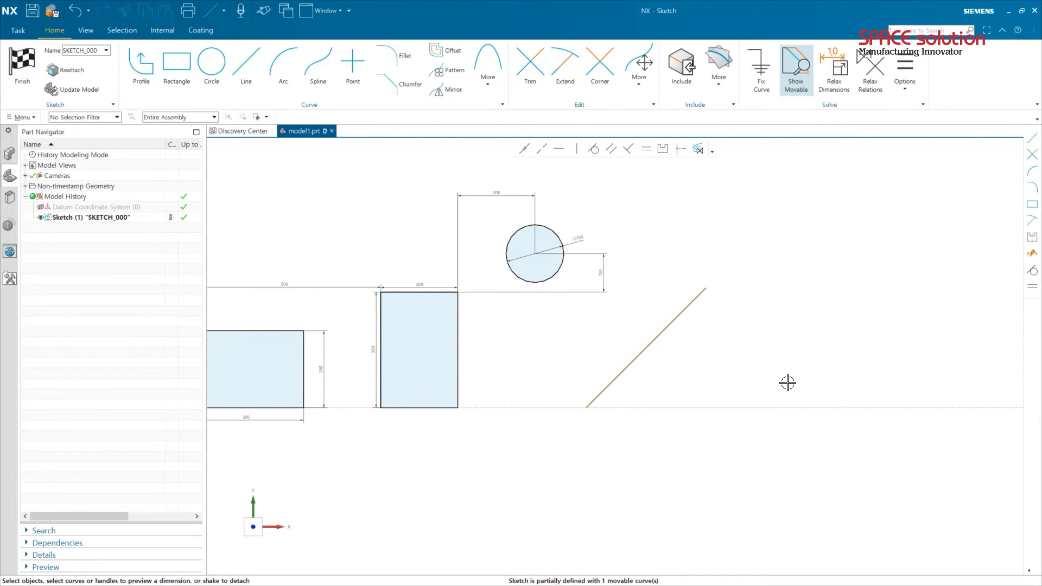
Add an angular dimension of 60° between the diagonal line and the horizontal axis
click(646, 349)
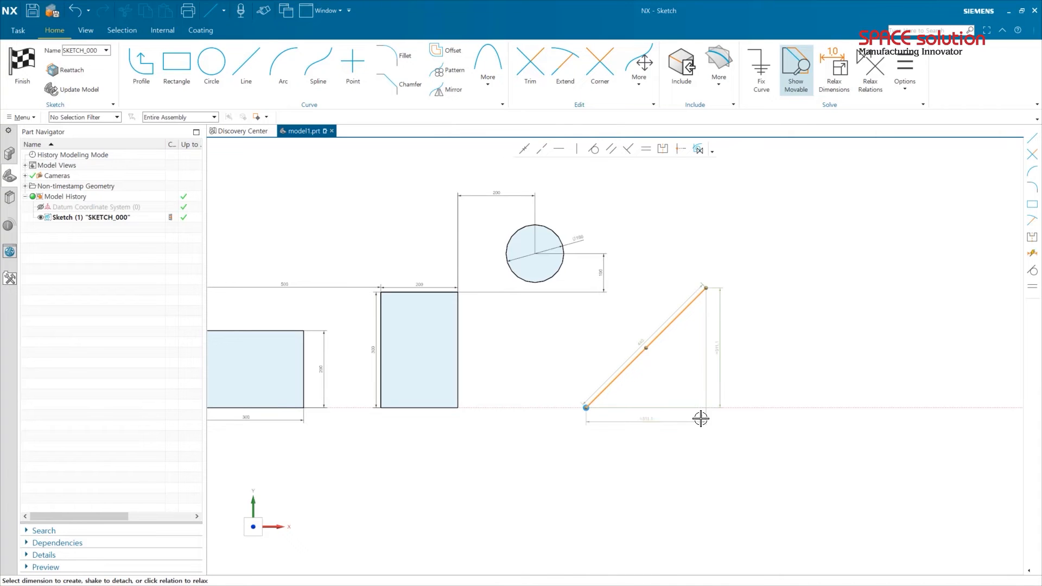
click(872, 408)
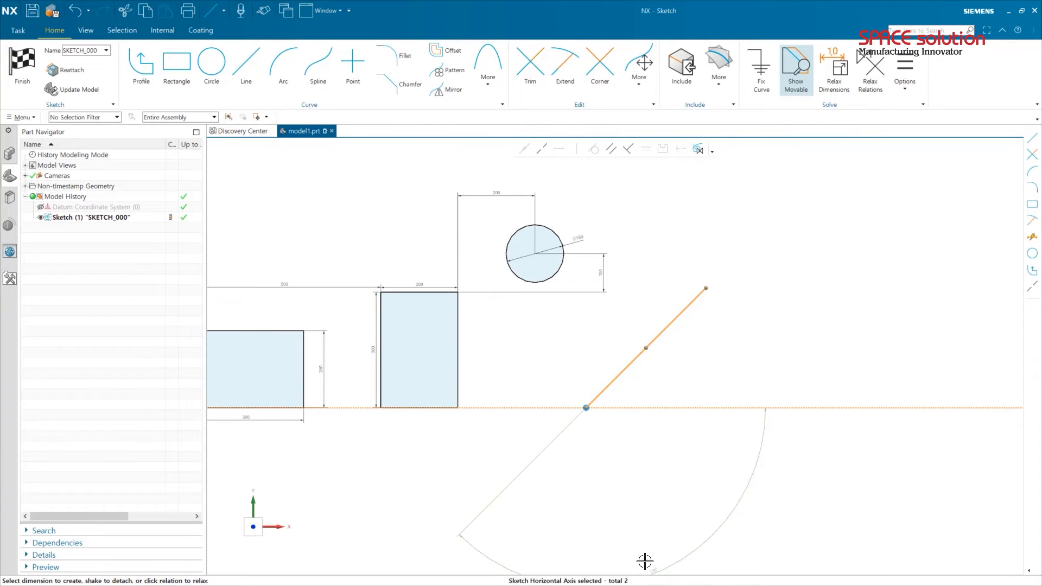
click(687, 365)
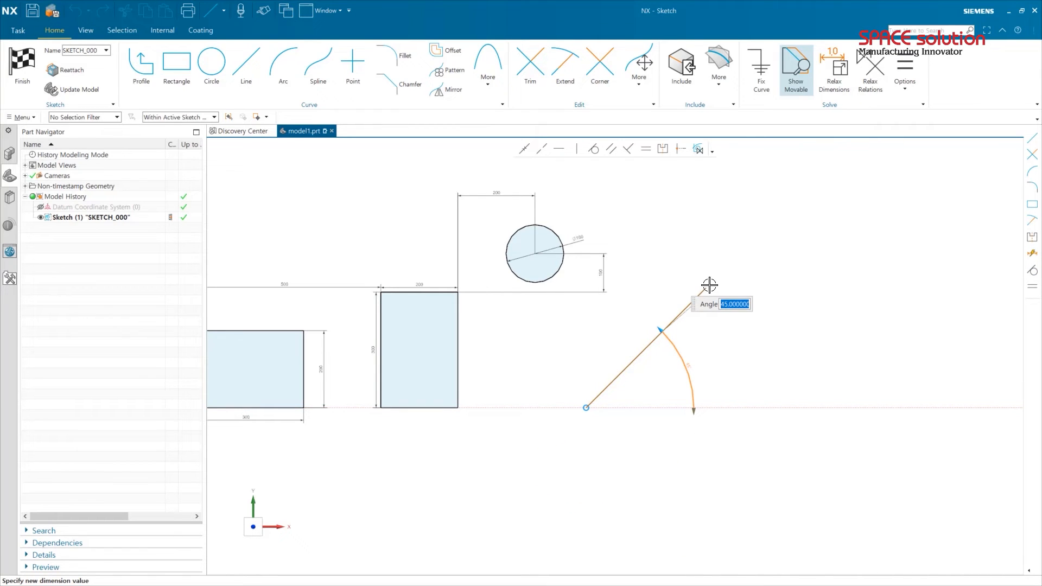
text(60)
key(Return)
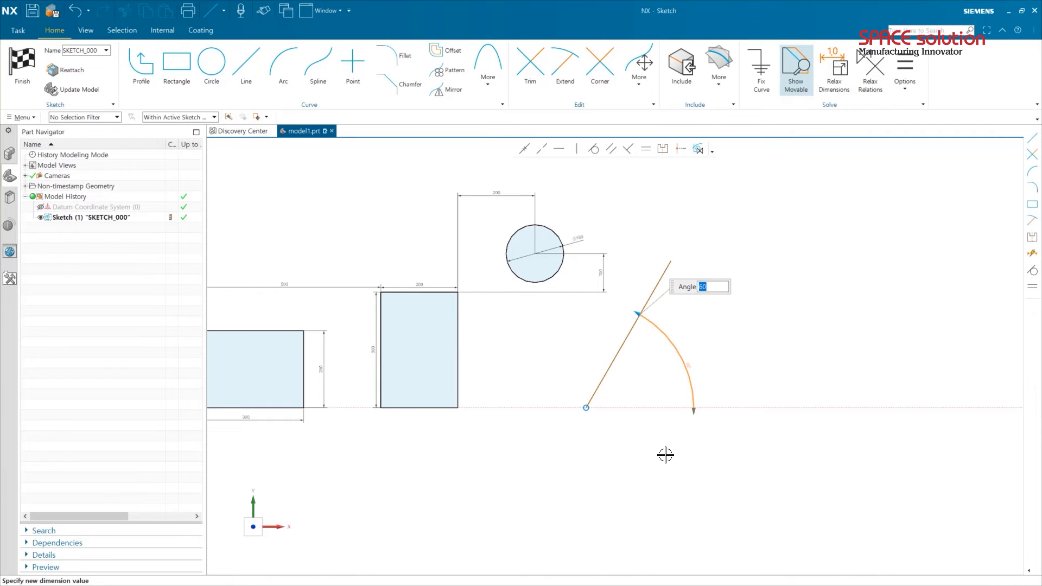
key(Escape)
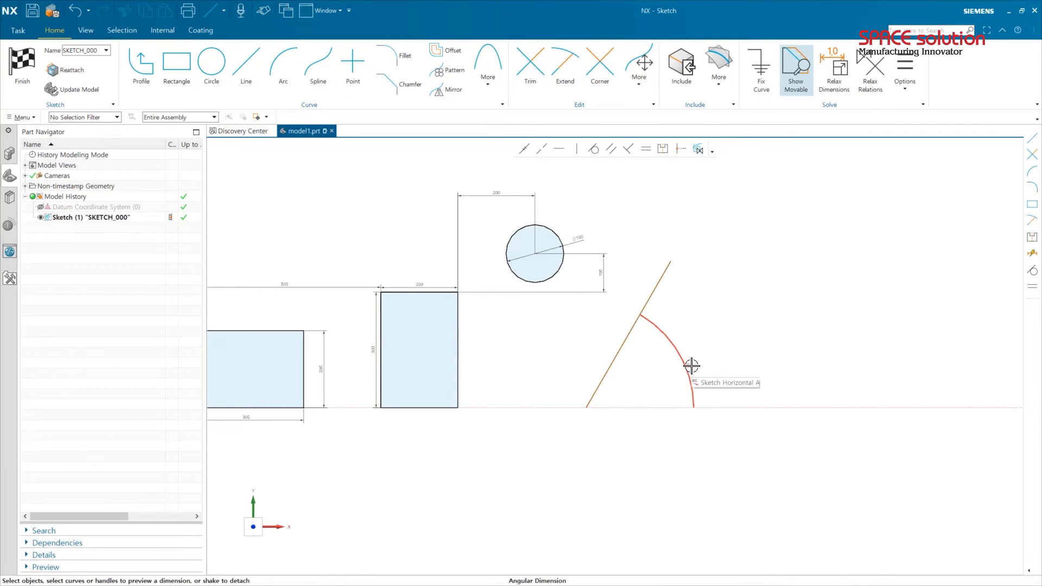
click(683, 364)
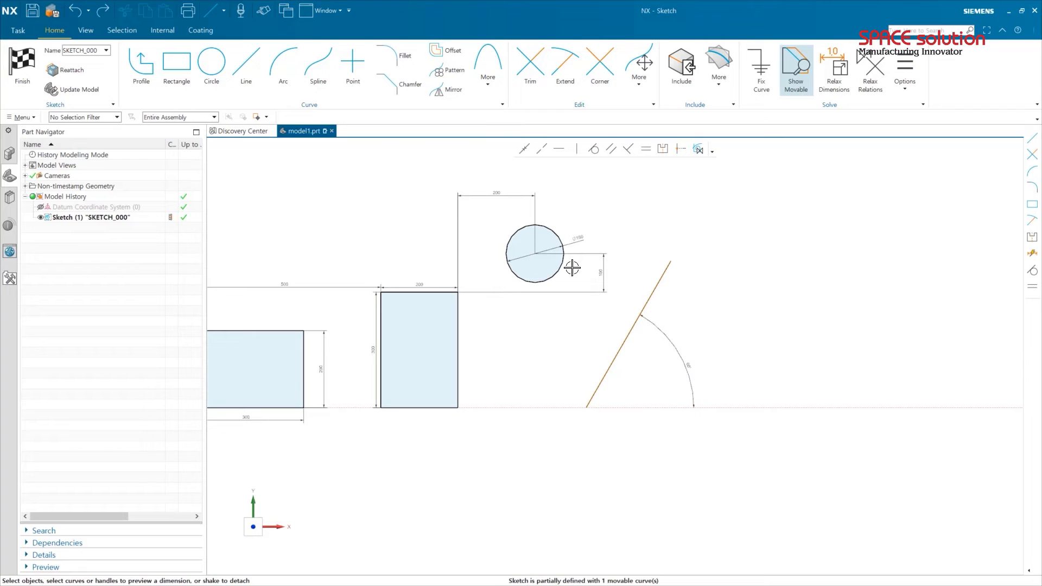
Dimension the perpendicular distance from the circle's center to the diagonal line as 300 mm
click(539, 255)
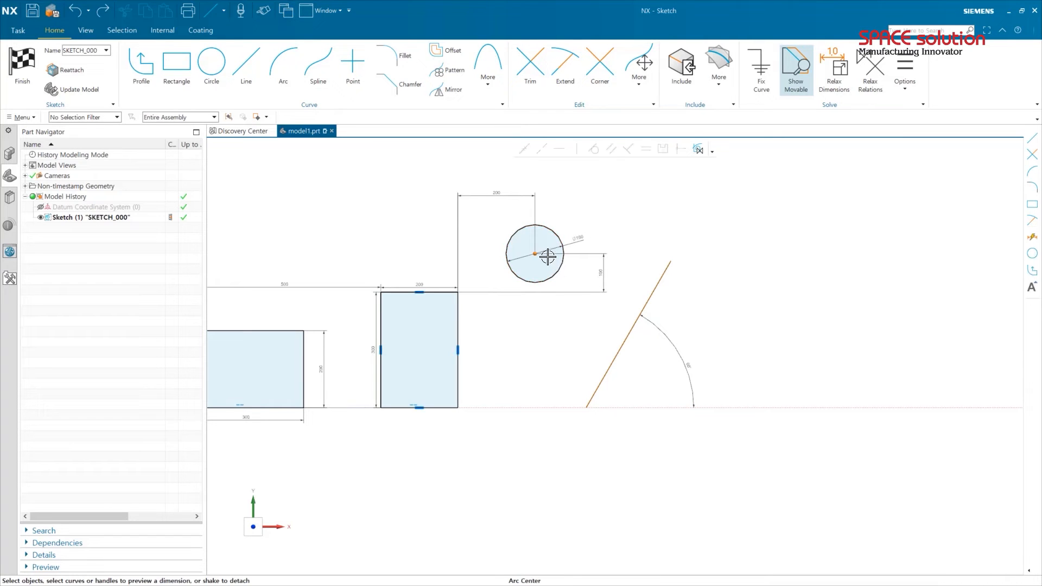
click(666, 272)
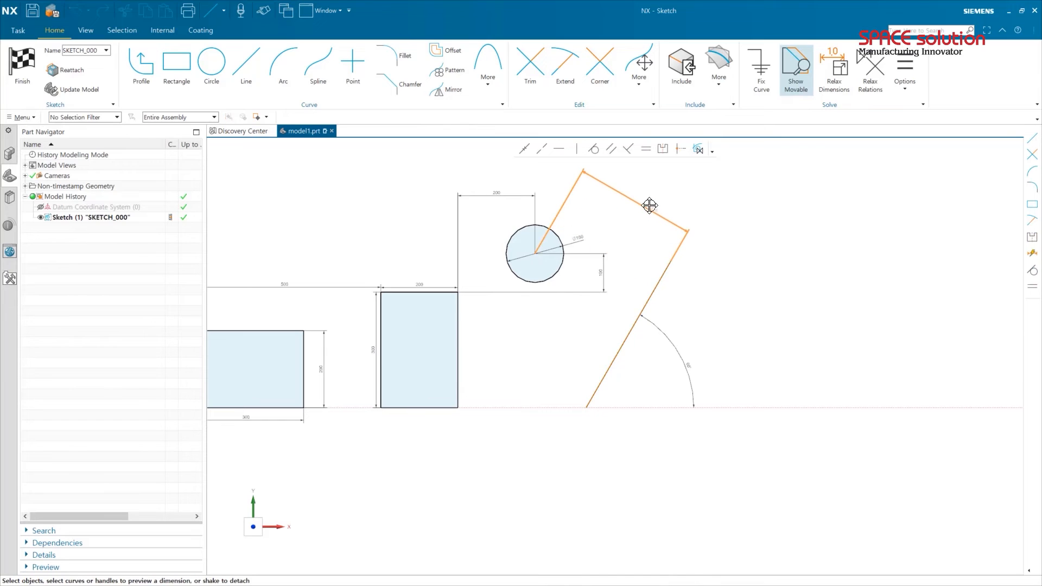
click(662, 197)
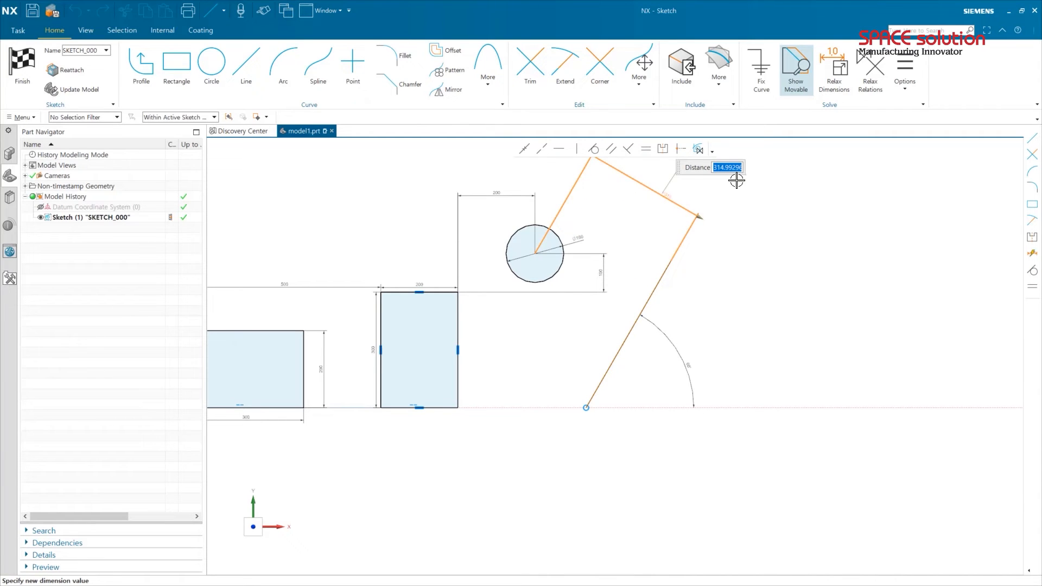
text(300)
key(Return)
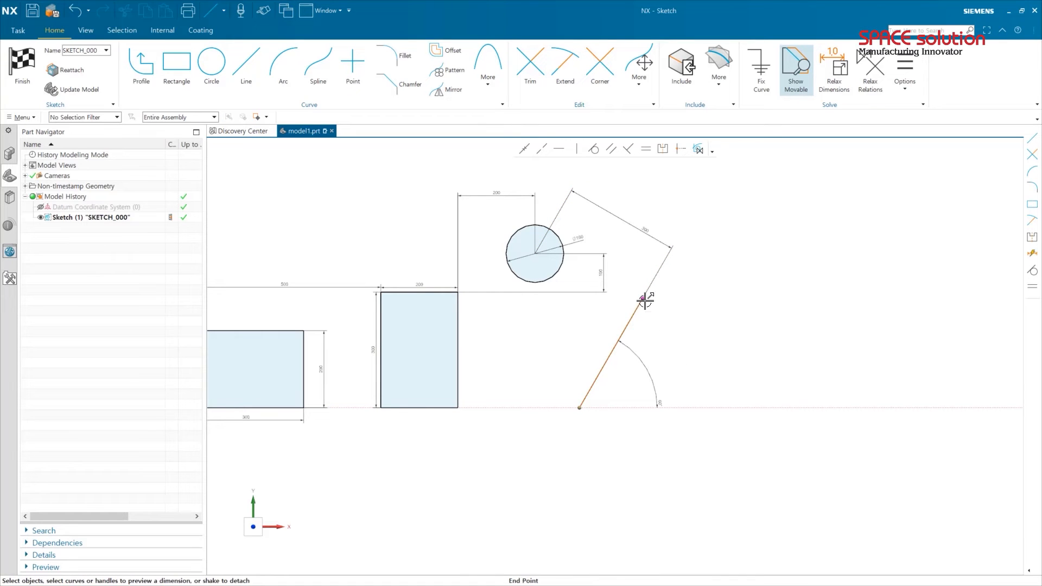
Dimension the vertical distance from the circle's center to the diagonal line's upper endpoint as 110 mm
click(535, 253)
click(643, 299)
click(745, 287)
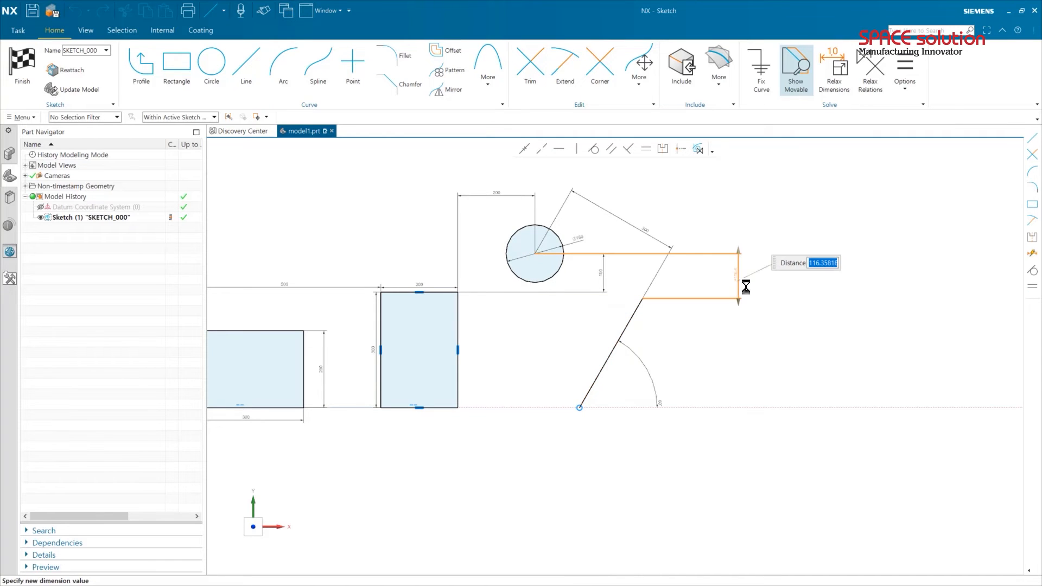
text(110)
key(Return)
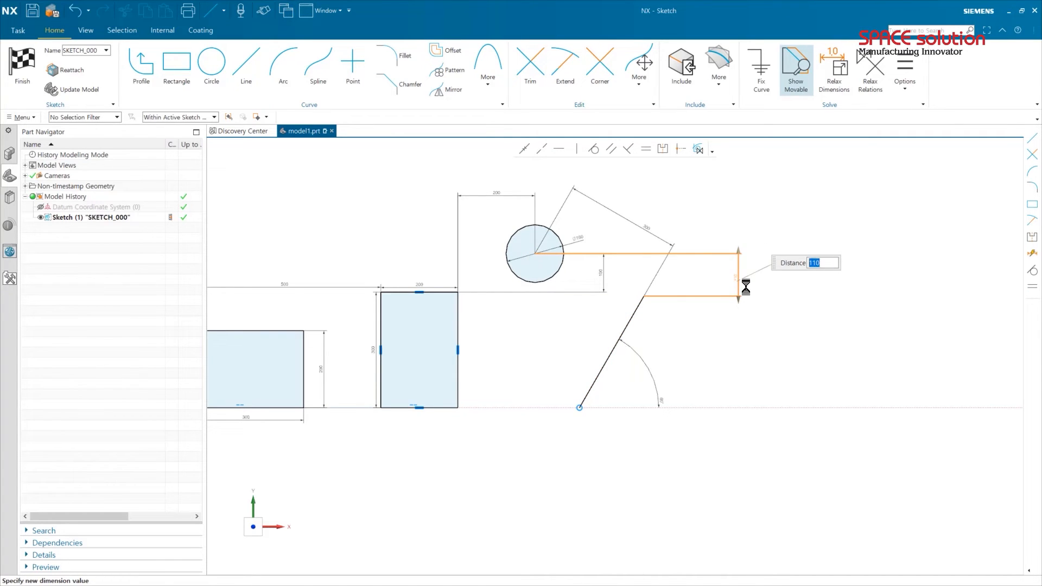
middle_click(759, 384)
Convert the circle's diameter dimension to a radius dimension
scroll(763, 386, down, 1)
scroll(575, 244, up, 2)
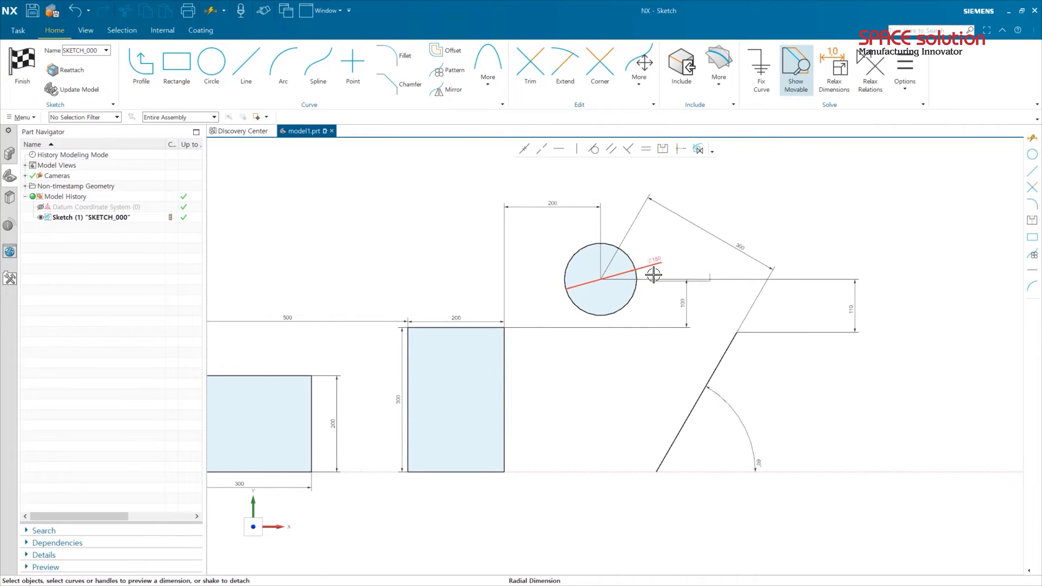
click(654, 263)
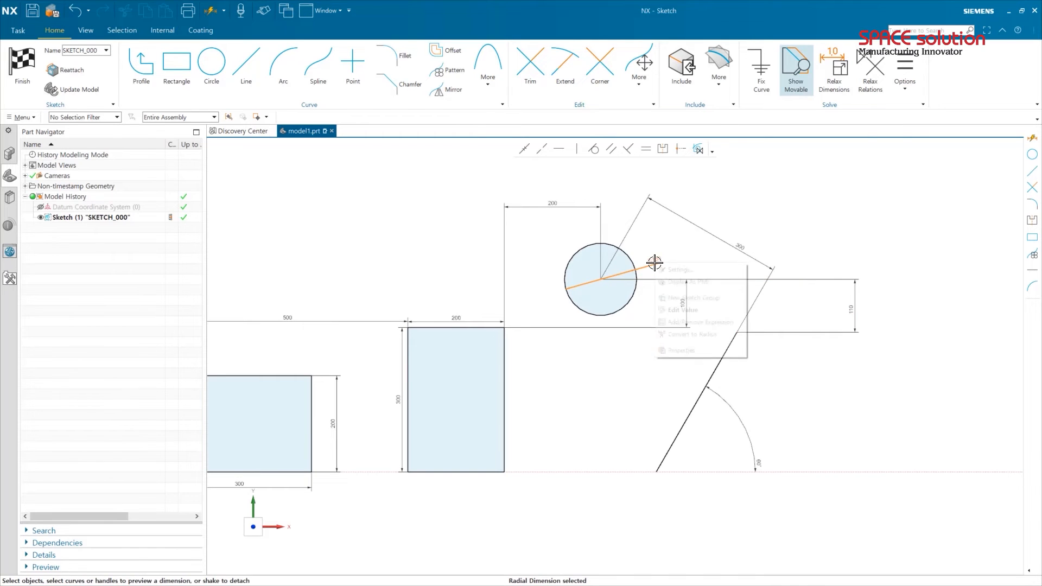
right_click(655, 261)
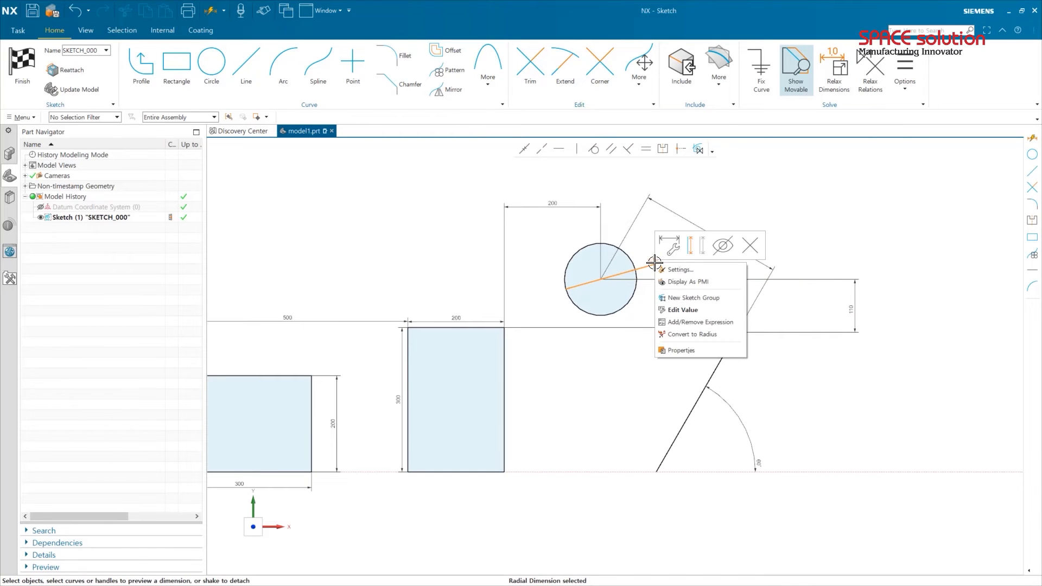
click(711, 335)
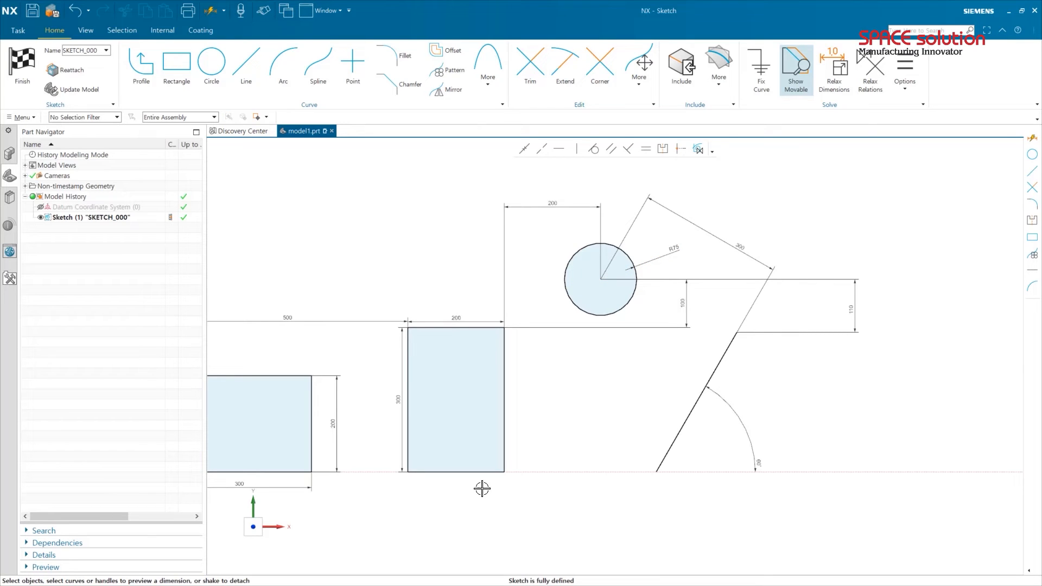
Convert the diagonal line to a reference line
shift+middle_drag(527, 391, 591, 401)
click(736, 424)
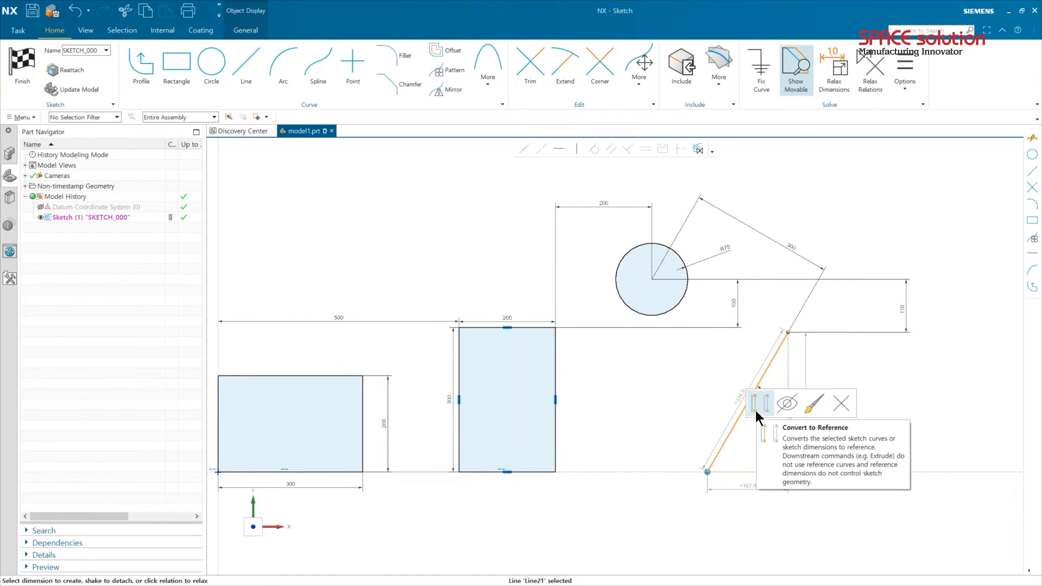
click(755, 411)
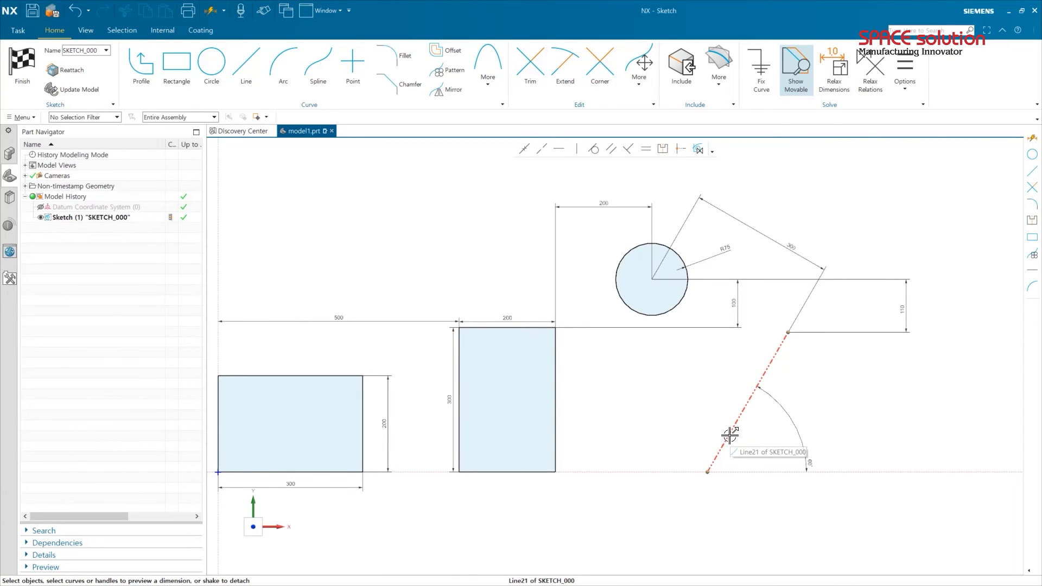
Move the 500 mm horizontal dimension higher above the rectangles and enlarge the text of the sketch dimensions several steps
scroll(684, 356, down, 2)
mouse_move(414, 329)
mouse_down()
mouse_move(410, 235)
mouse_move(410, 268)
mouse_up()
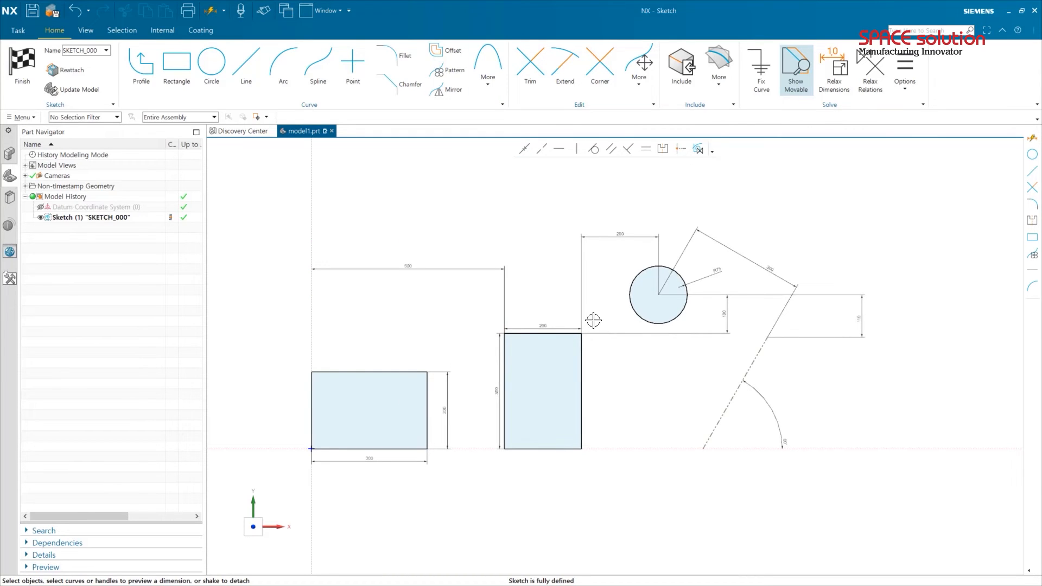
key(ctrl+plus)
key(ctrl+plus)
key(ctrl+plus)
key(ctrl+plus)
key(ctrl+plus)
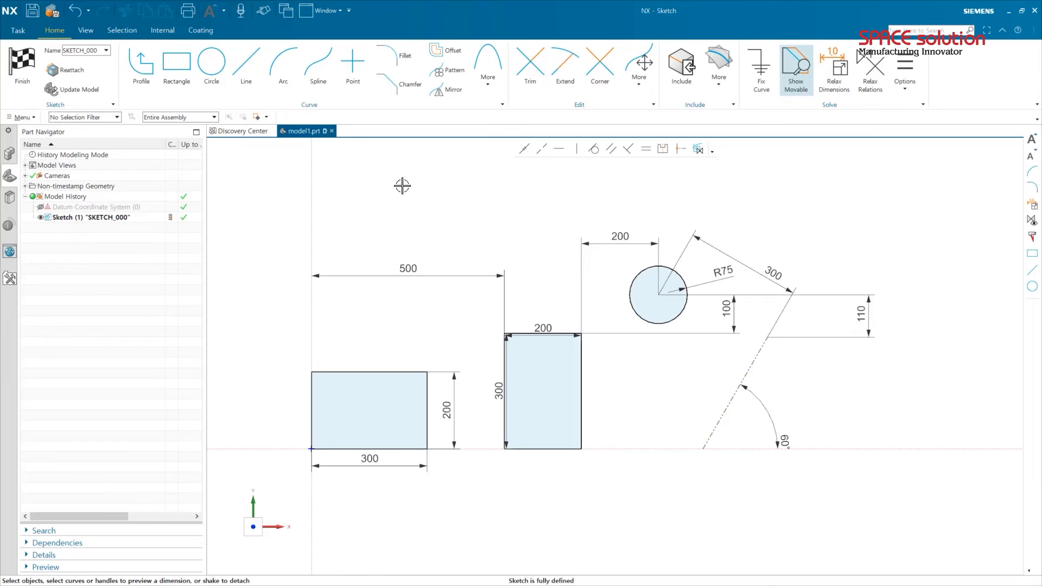
Increase the sketch dimension text size by one step and reduce it to a smaller readable size
click(91, 35)
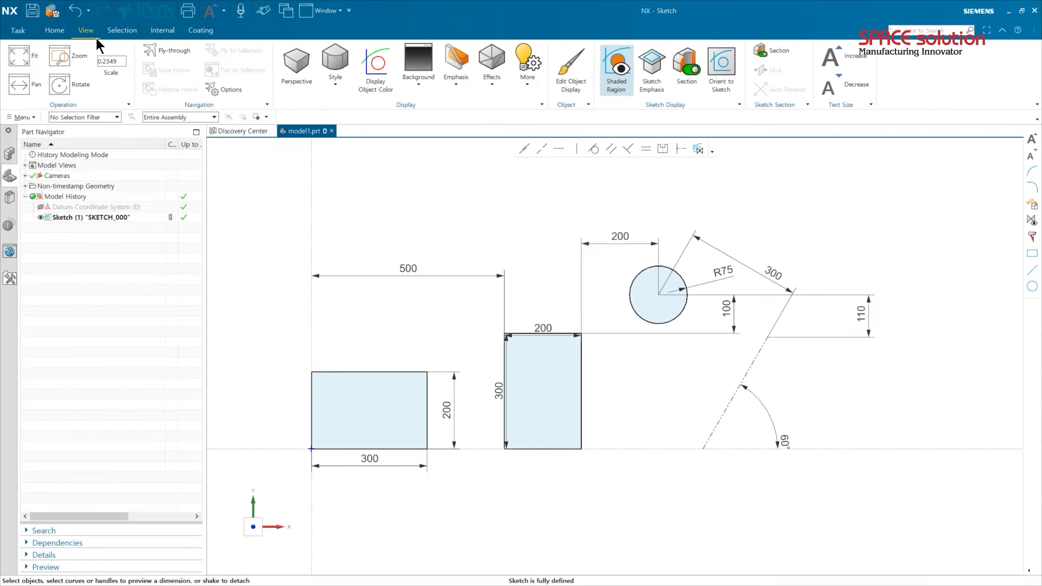
click(862, 66)
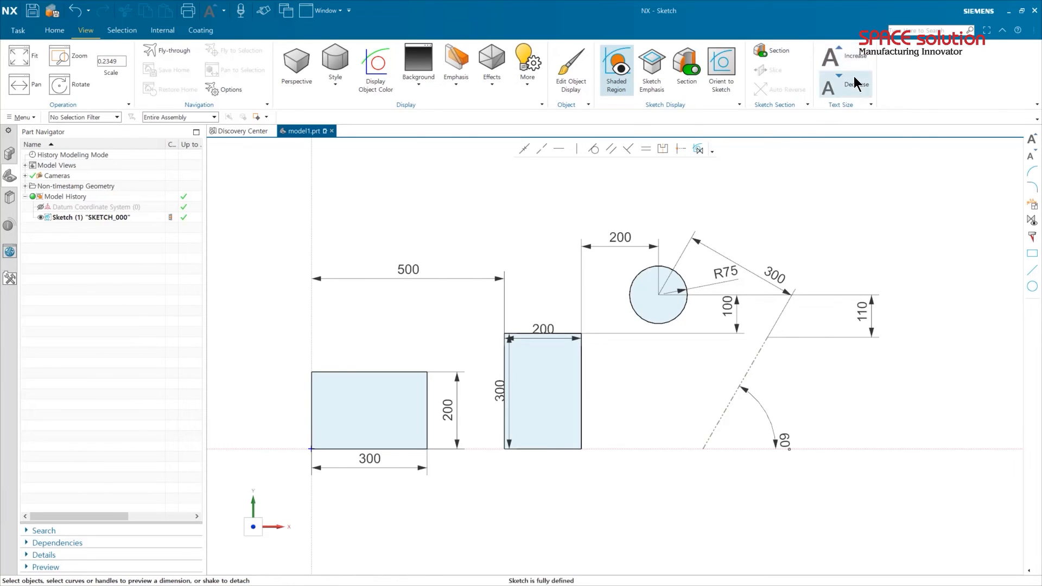
click(857, 83)
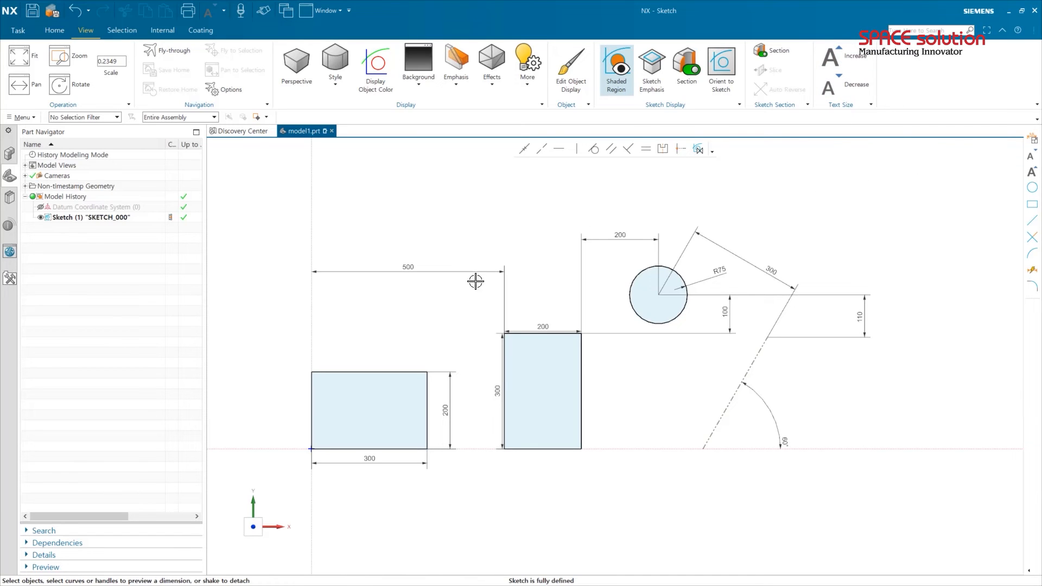
Move the second rectangle's width and height dimensions farther outside its edges
drag(543, 327, 543, 302)
drag(500, 388, 488, 389)
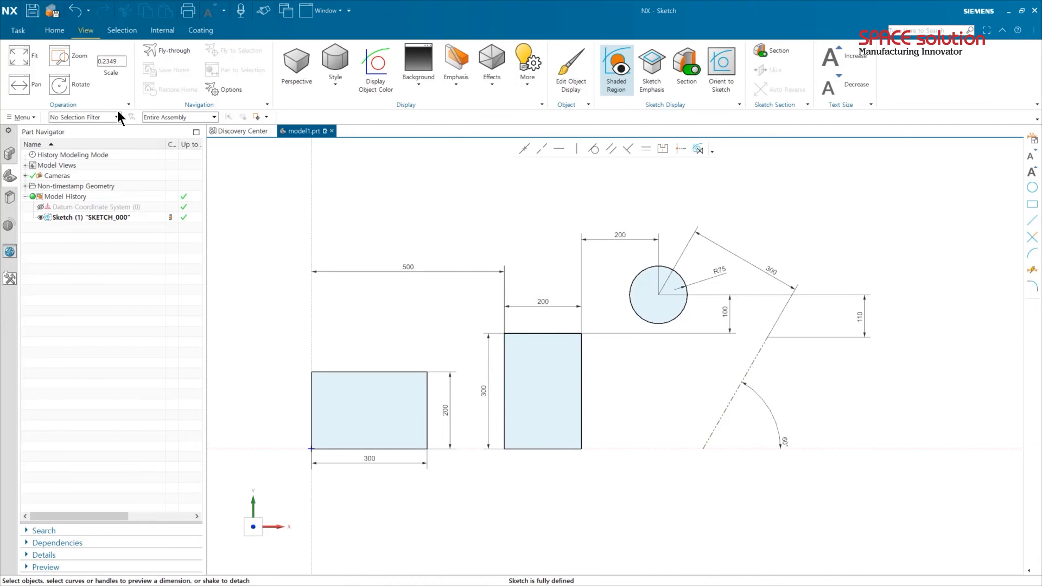
Turn on Relax Dimensions, stretch the first rectangle's top edge to a height of about 336 mm, and turn relaxing off
click(56, 31)
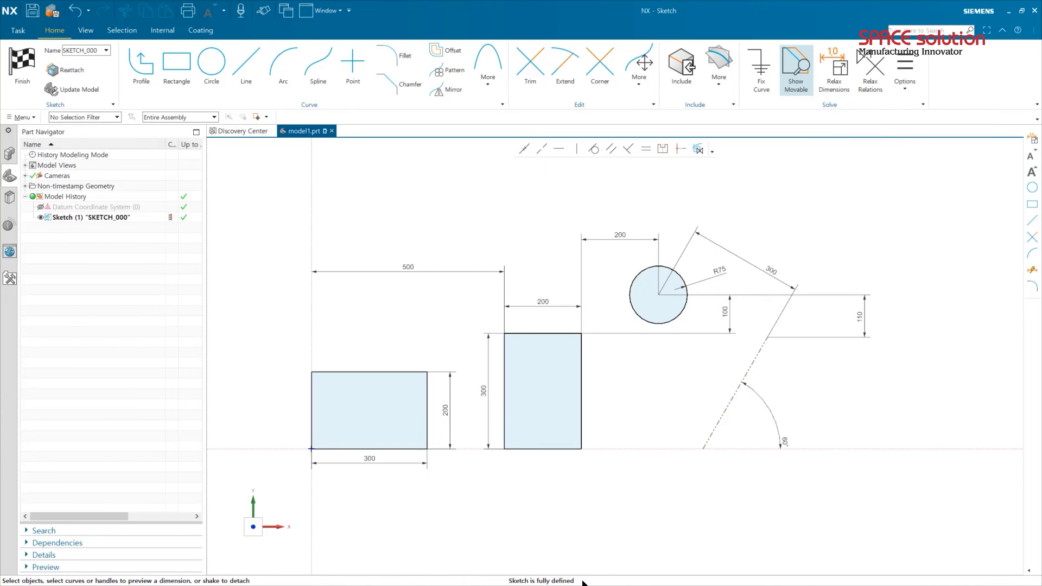
click(840, 87)
mouse_move(424, 371)
mouse_down()
mouse_move(398, 363)
mouse_move(408, 300)
mouse_move(414, 389)
mouse_move(410, 320)
mouse_up()
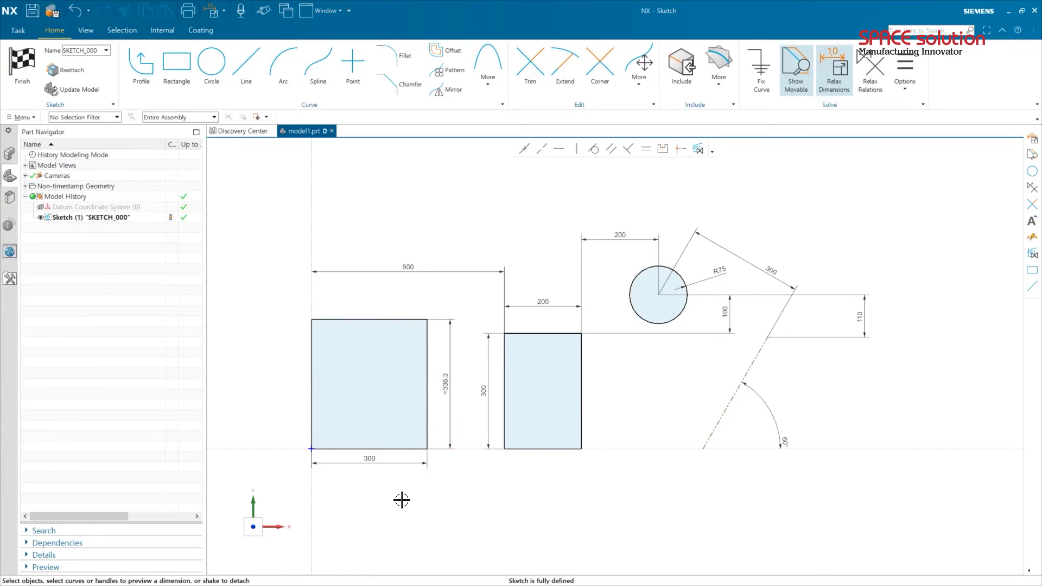
click(833, 68)
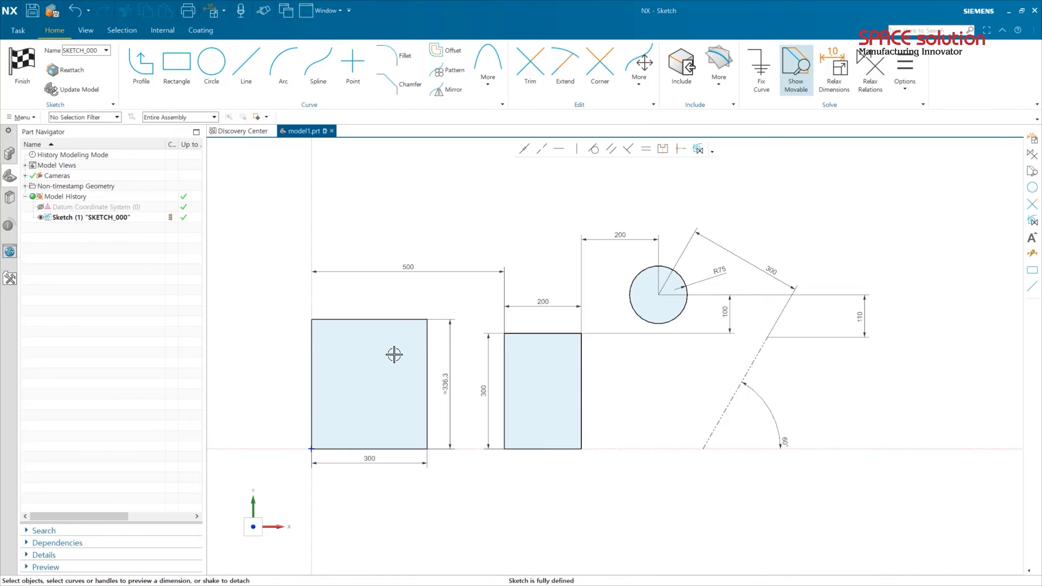
Turn on Relax Dimensions, move the first rectangle's top edge to a height of about 254 mm, and turn relaxing off
click(830, 86)
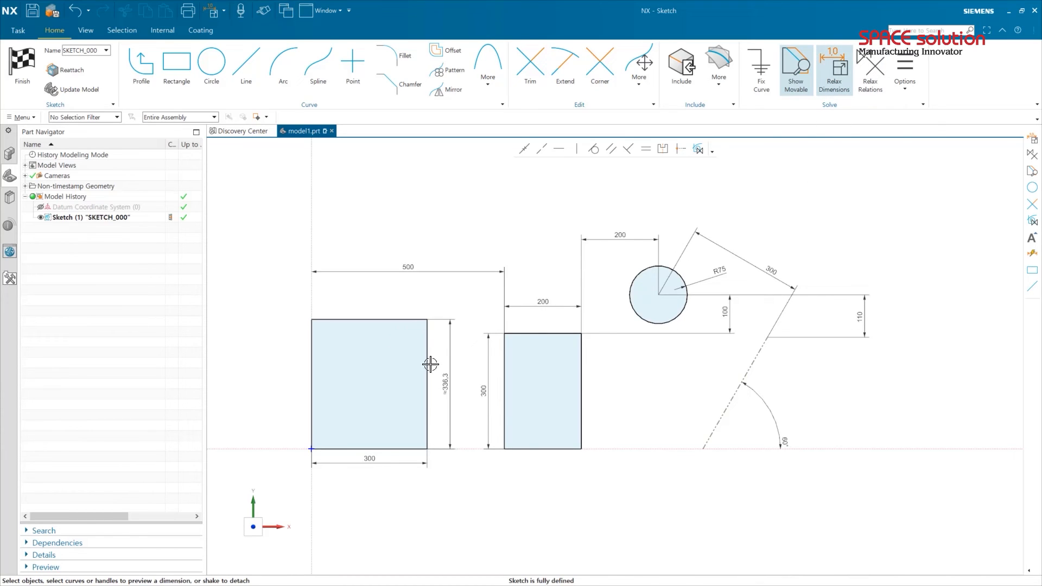
mouse_move(421, 319)
mouse_down()
mouse_move(411, 388)
mouse_move(416, 295)
mouse_move(414, 396)
mouse_move(407, 304)
mouse_move(395, 364)
mouse_up()
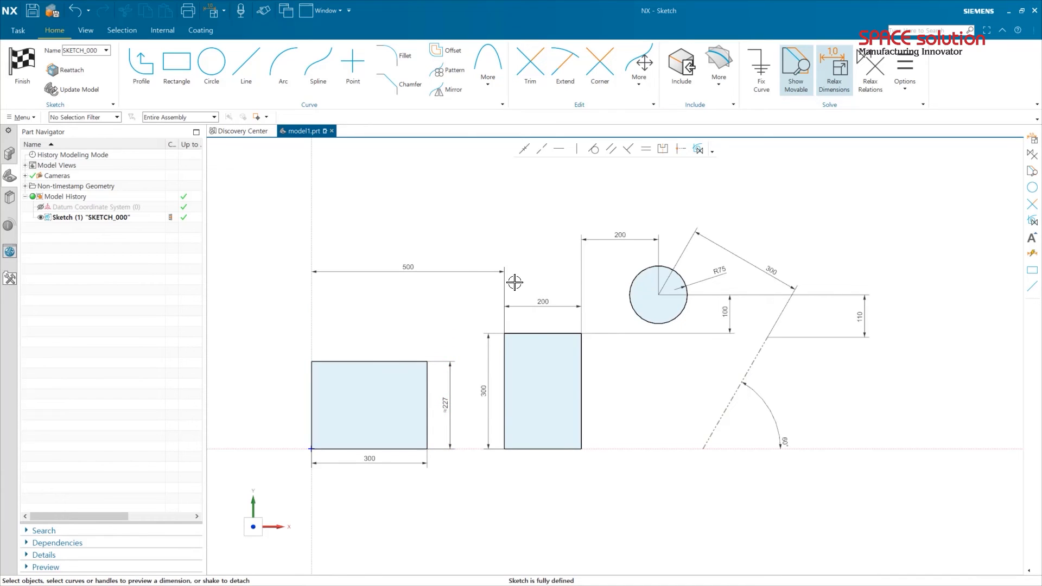
mouse_move(407, 362)
mouse_down()
mouse_move(409, 294)
mouse_move(400, 367)
mouse_move(400, 349)
mouse_move(411, 350)
mouse_up()
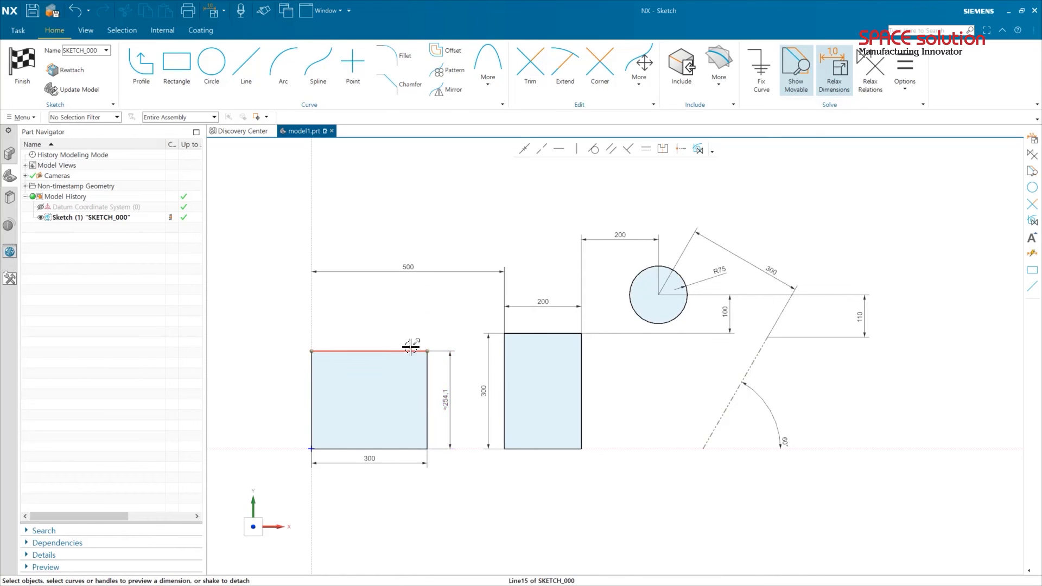
click(835, 94)
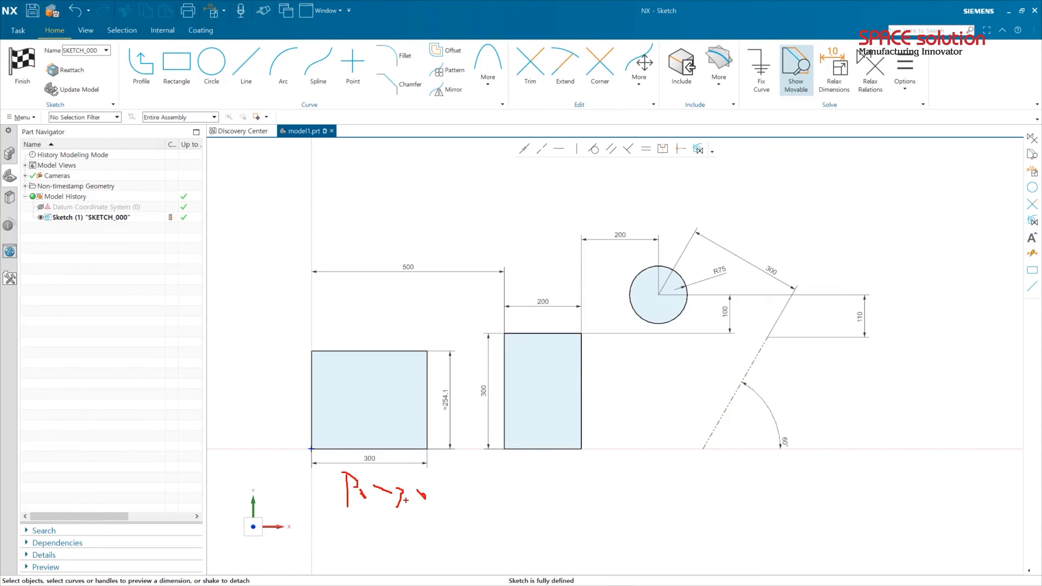
key(e)
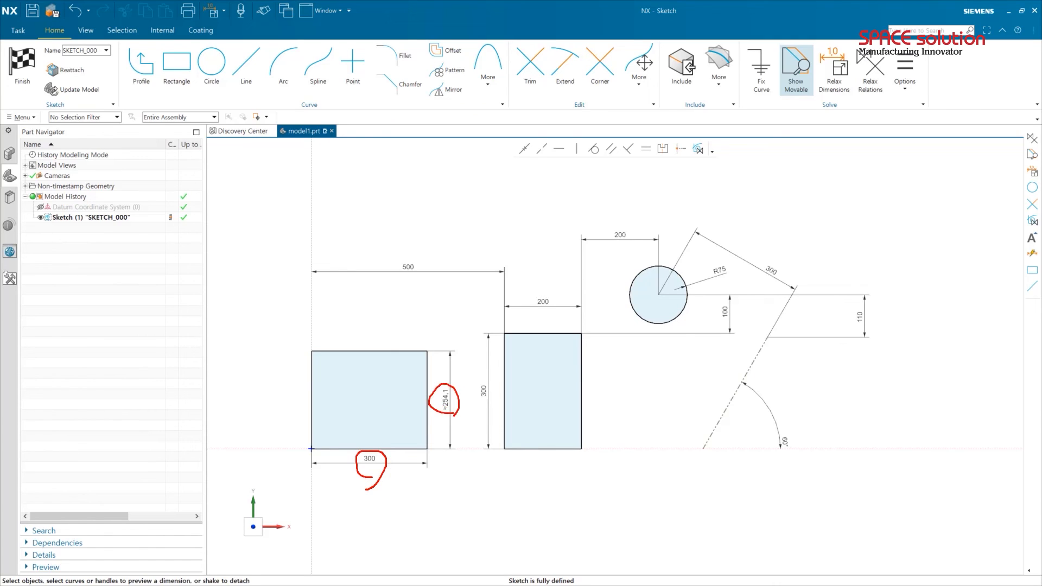
drag(382, 402, 387, 412)
drag(405, 391, 383, 438)
drag(404, 413, 431, 428)
key(Escape)
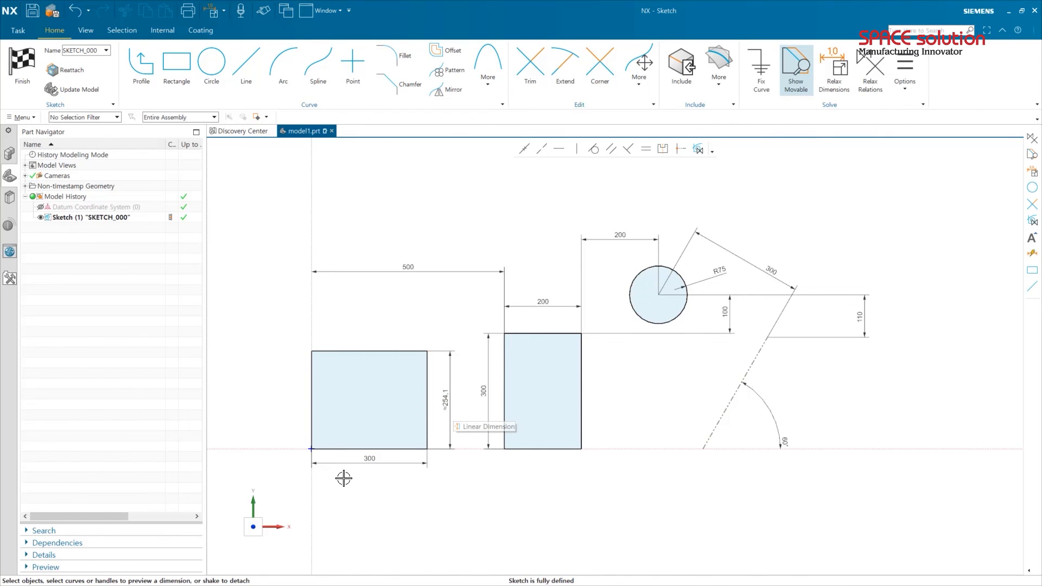
Add an expression to the first rectangle's width dimension
scroll(343, 478, up, 1)
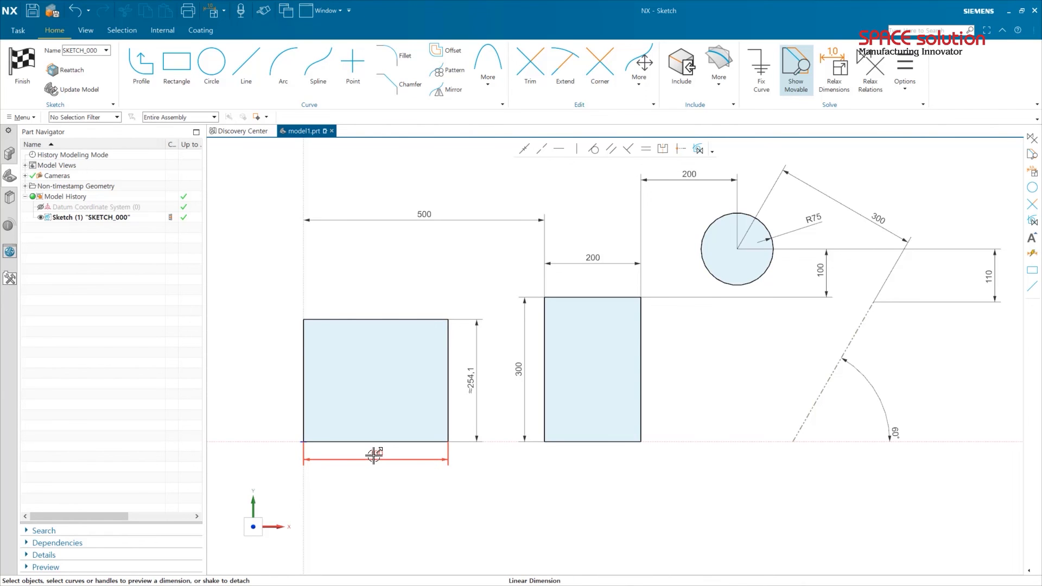
right_click(373, 457)
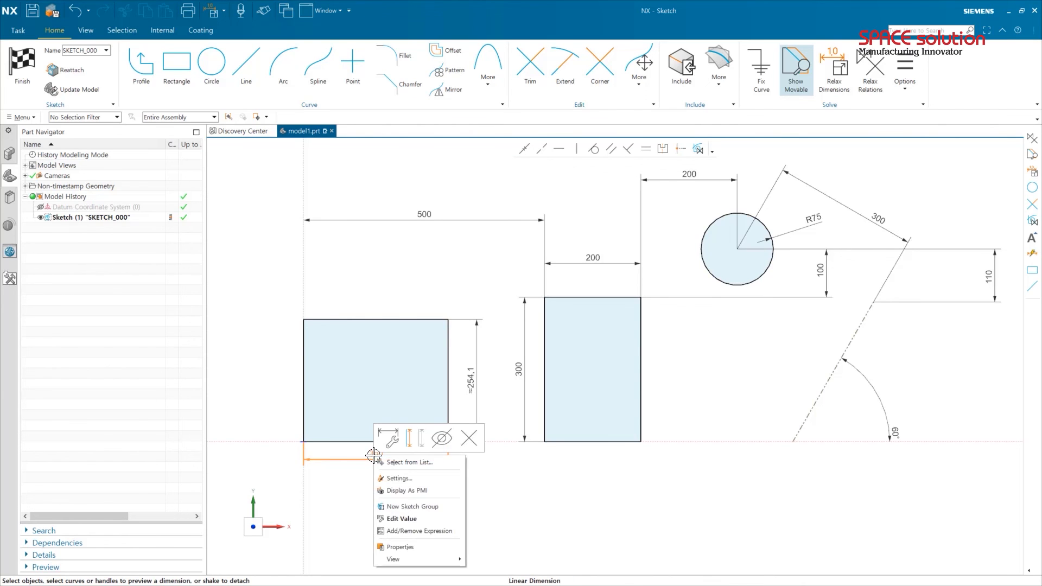
click(428, 532)
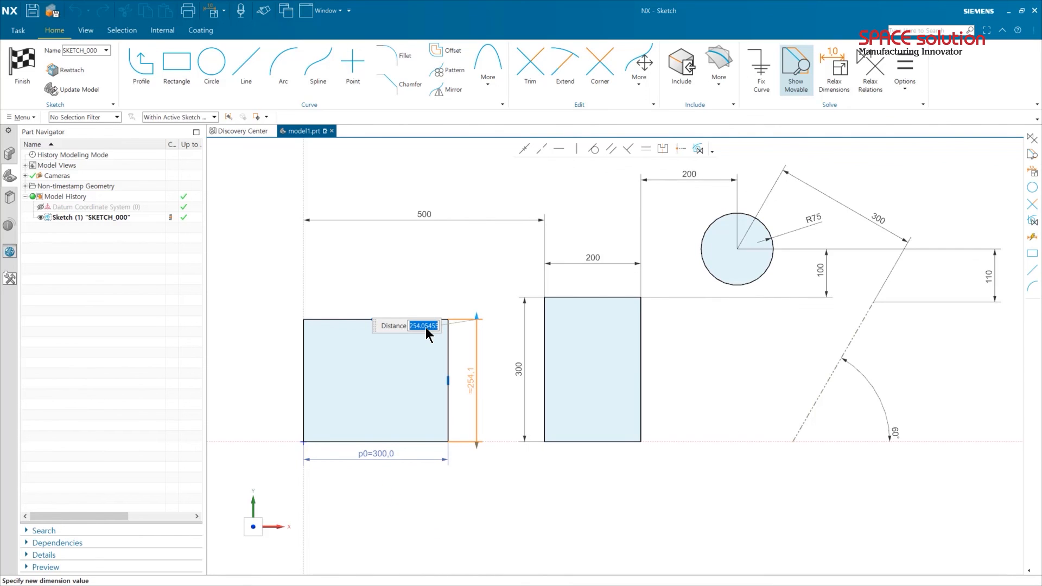
Set the first rectangle's height to the formula p0/2 and keep the formula as an expression on the dimension
text(p0/2)
key(Return)
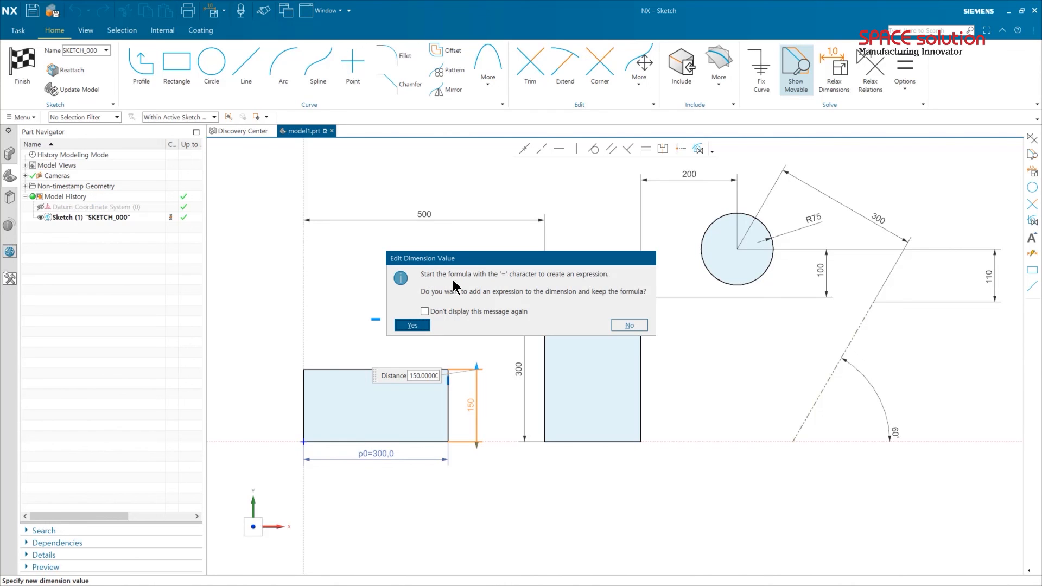
click(424, 327)
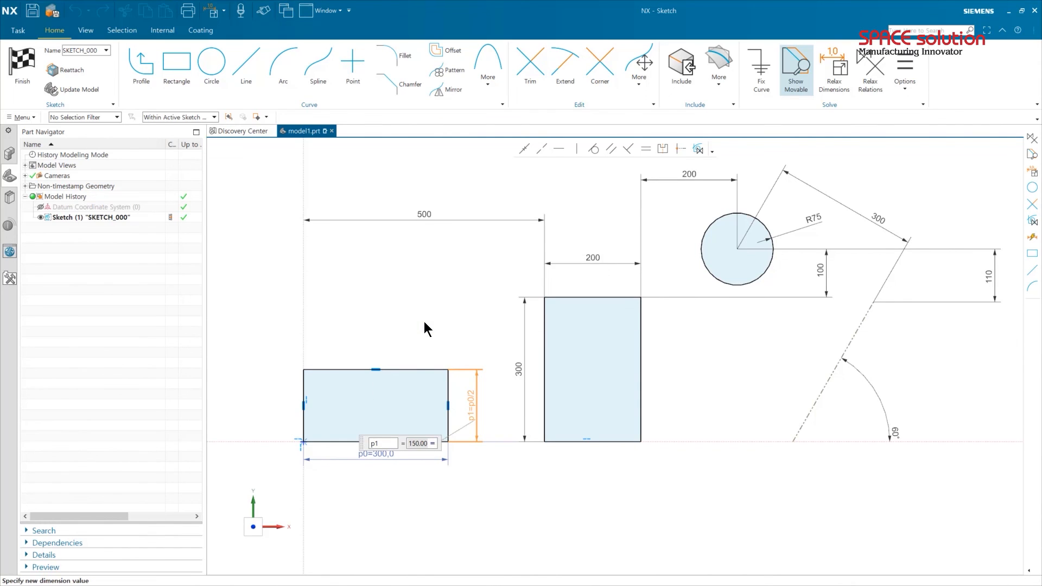
click(464, 477)
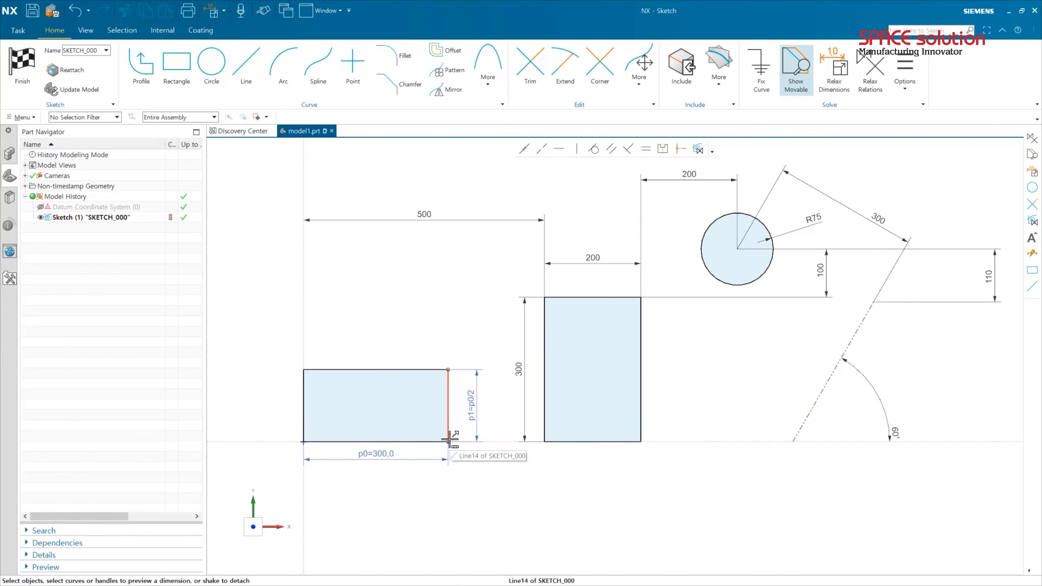
right_click(372, 451)
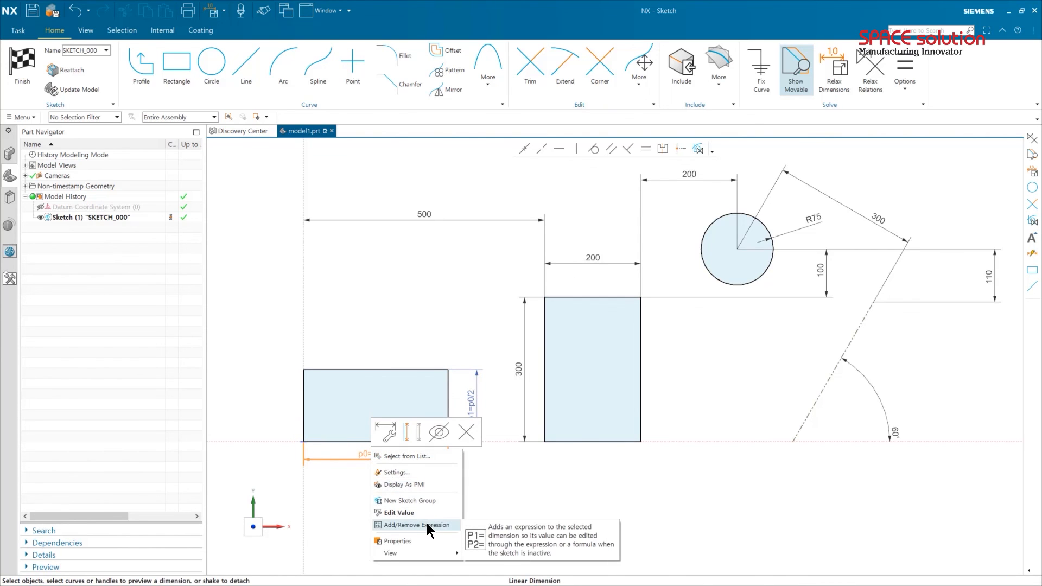
click(571, 467)
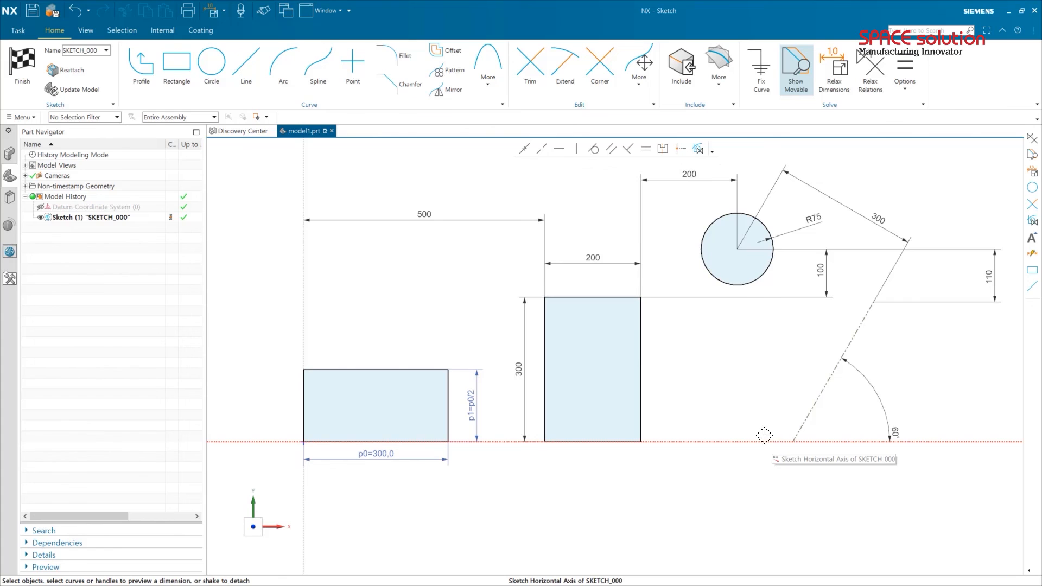
Turn off Show Movable for the sketch and turn it back on
shift+middle_drag(735, 399, 688, 399)
scroll(688, 399, down, 1)
click(791, 87)
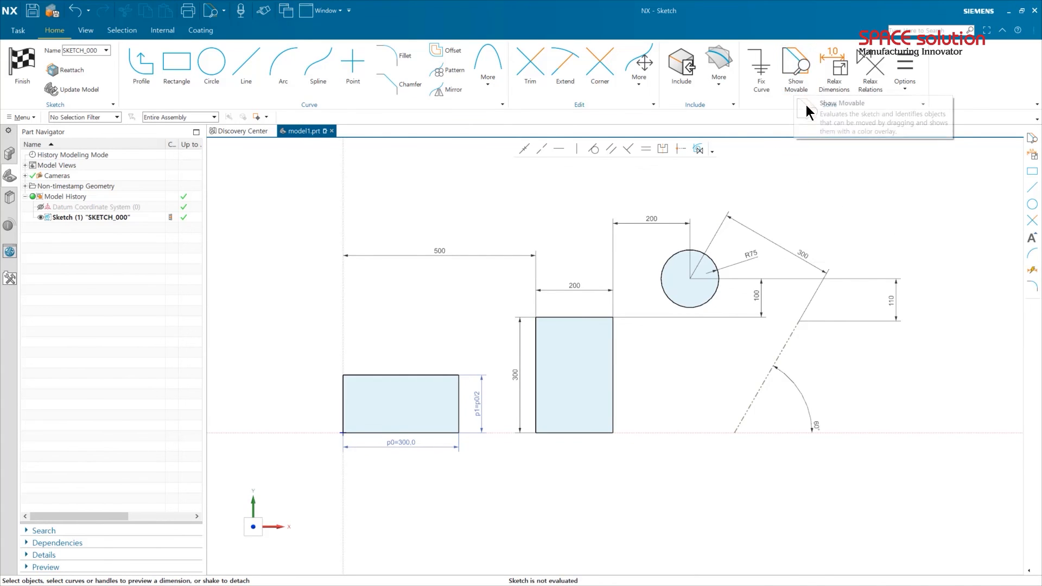
click(792, 91)
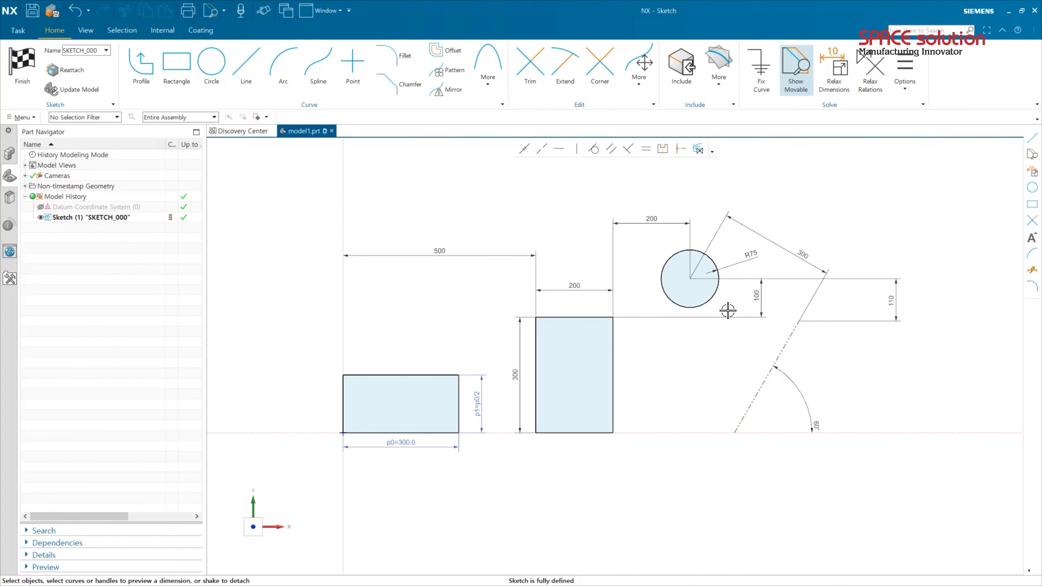
Increase the sketch dimension text size by two steps and reduce it by two steps
key(ctrl+shift+period)
key(ctrl+shift+period)
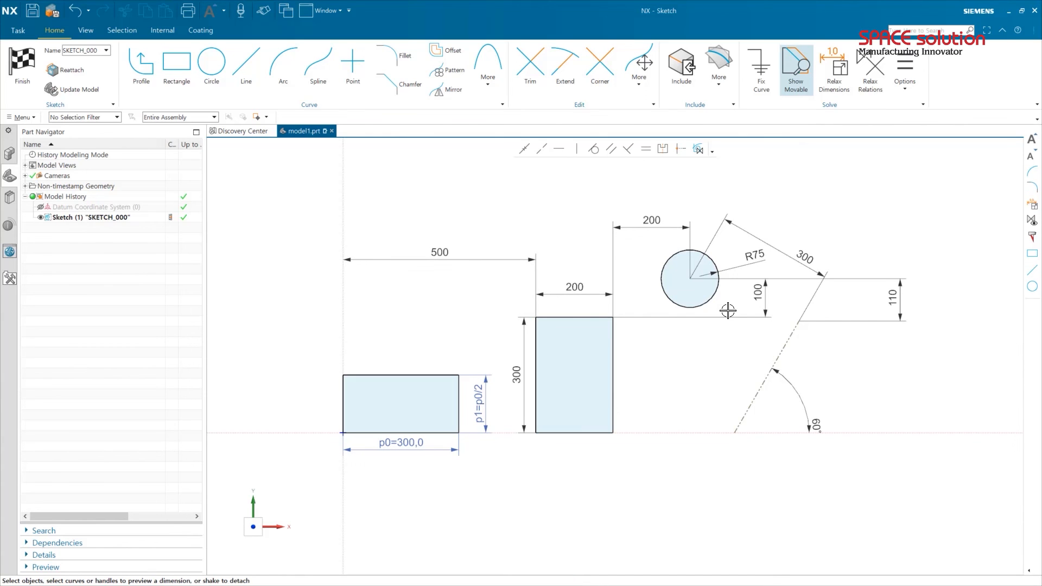
key(ctrl+shift+comma)
key(ctrl+shift+comma)
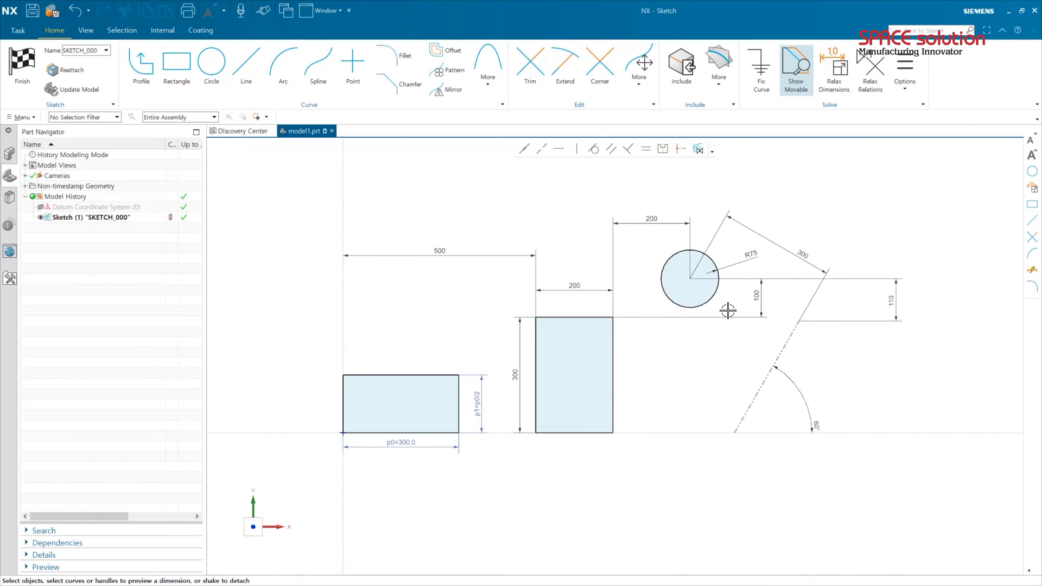